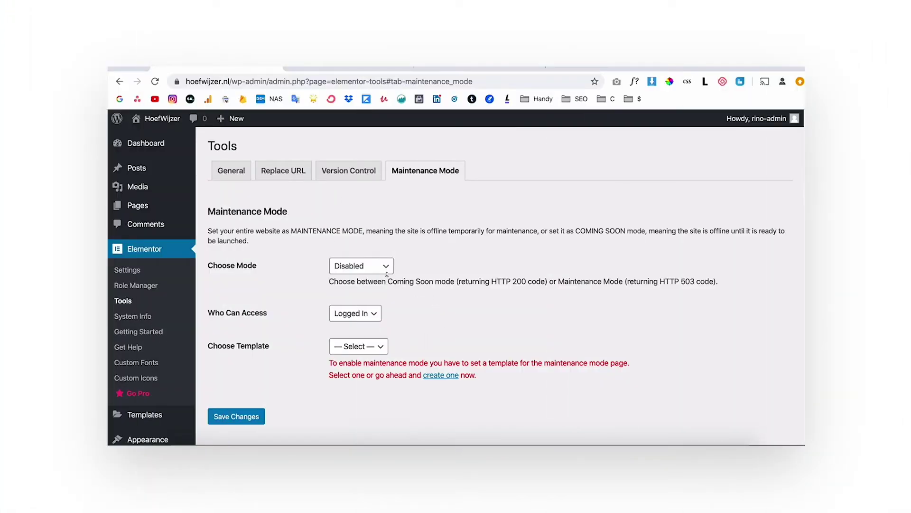
# - Preview the Coming Soon maintenance setup, then view the current HoefWijzer homepage with its default widgets
pyautogui.click(371, 267)
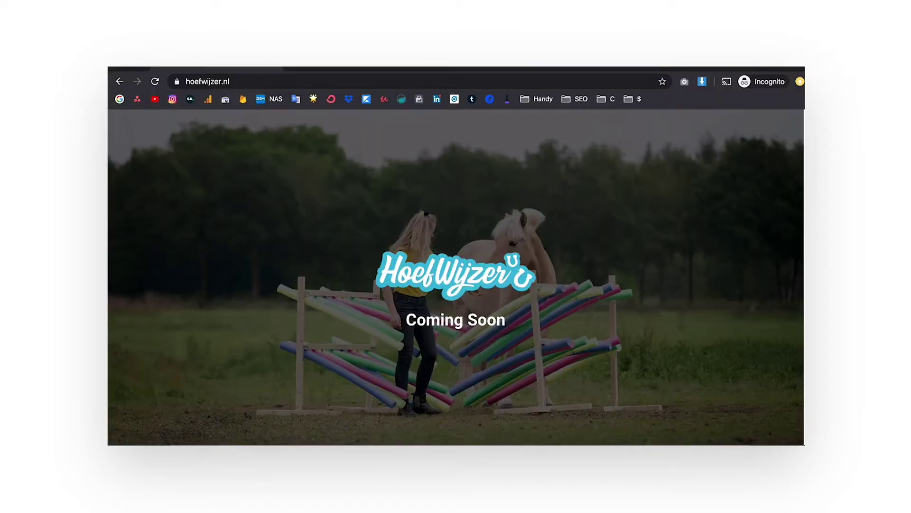
pyautogui.scroll(-2, 399, 370)
pyautogui.scroll(3, 398, 370)
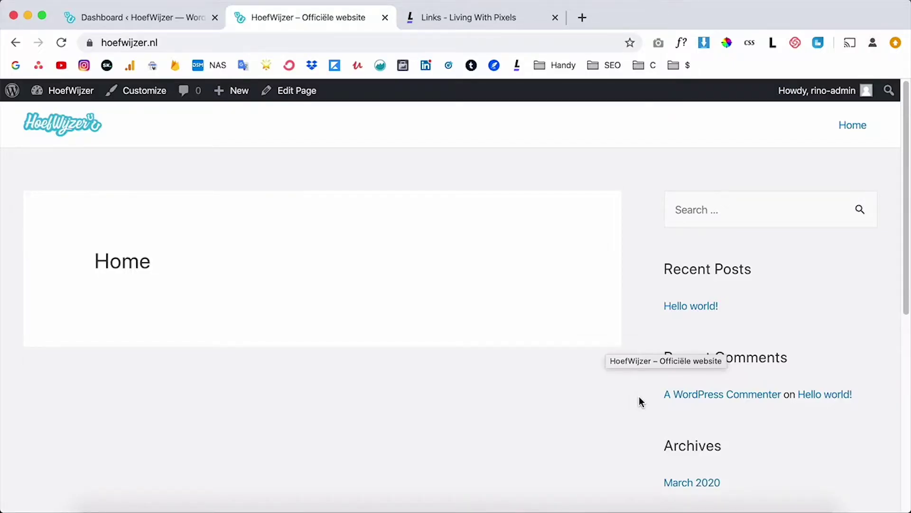
pyautogui.scroll(-7, 625, 386)
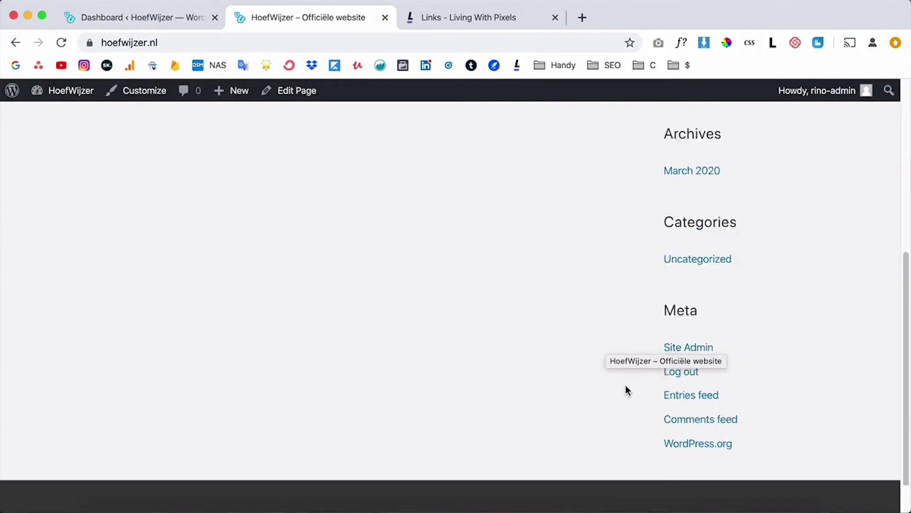
pyautogui.scroll(7, 625, 386)
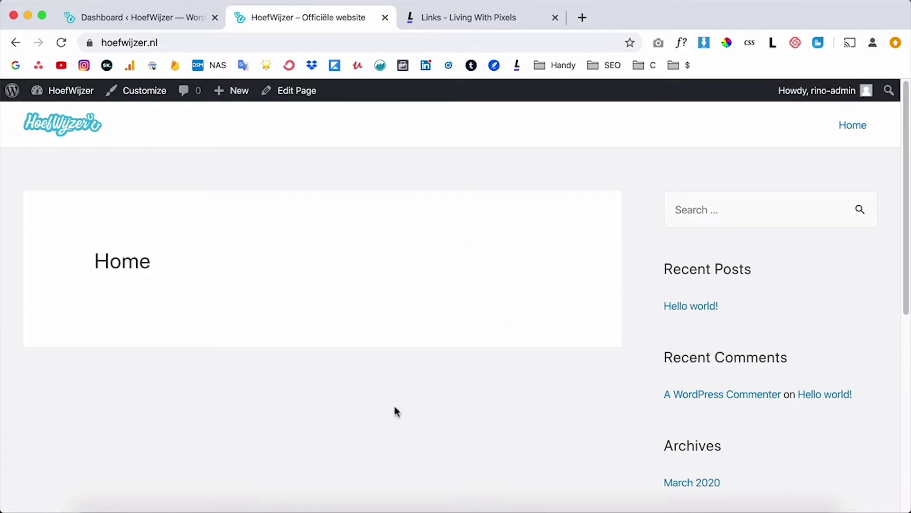
# - Pan across the Hoefwijzer design artboards in Adobe XD, then return to the WordPress Dashboard
pyautogui.click(270, 510)
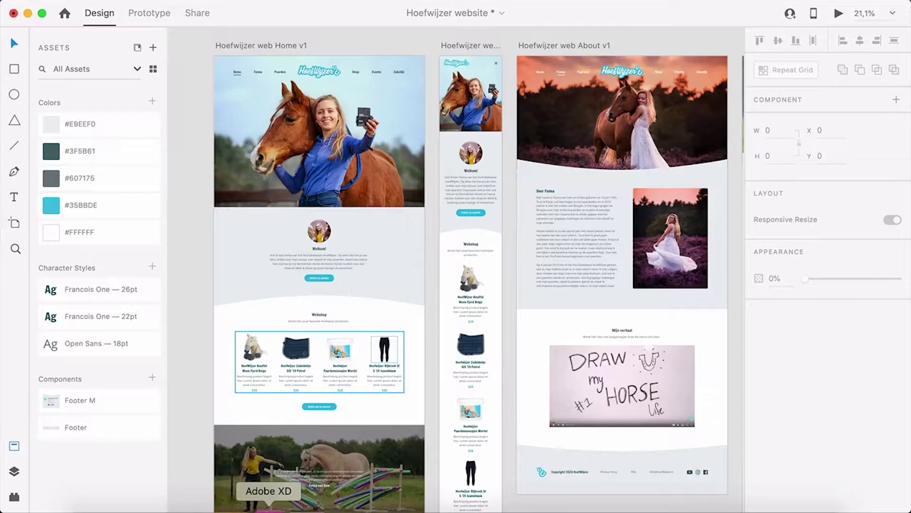
pyautogui.scroll(-3, 500, 319)
pyautogui.scroll(-5, 374, 297)
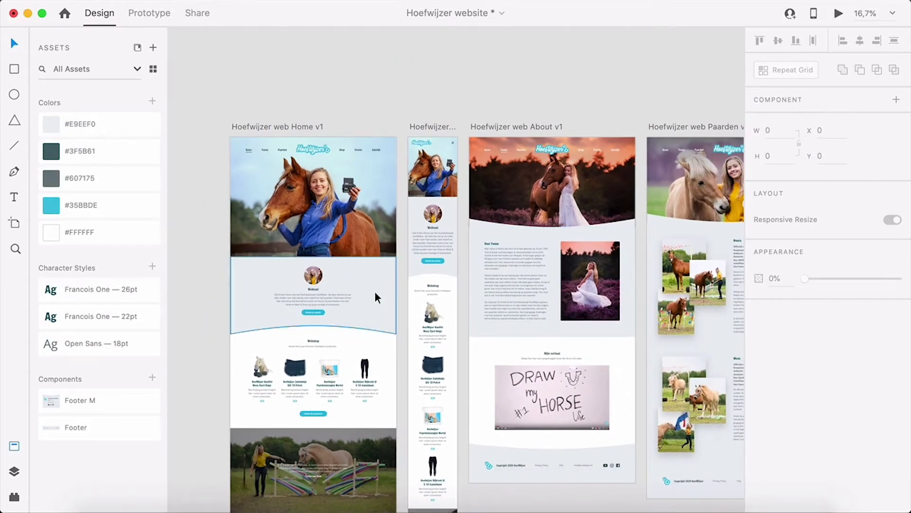
pyautogui.hscroll(5, 365, 309)
pyautogui.scroll(-3, 365, 309)
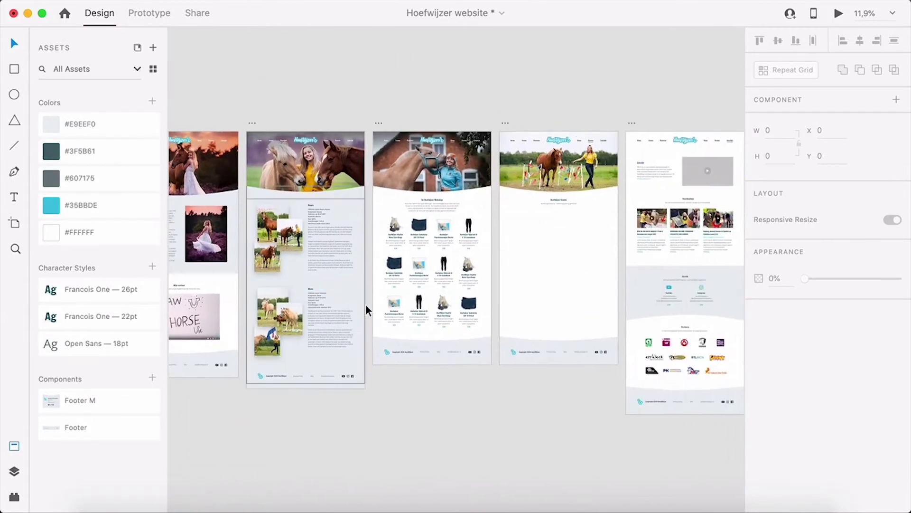
pyautogui.hscroll(-3, 365, 309)
pyautogui.scroll(-3, 422, 216)
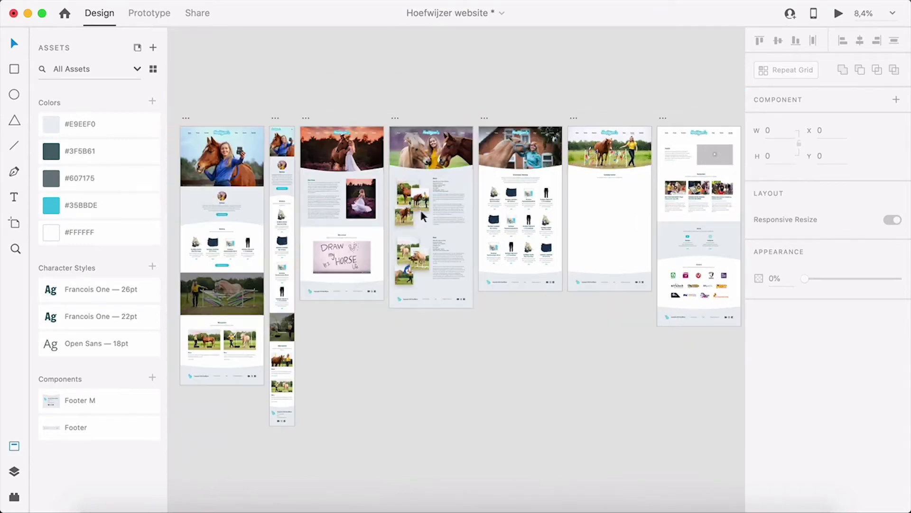
pyautogui.scroll(5, 247, 233)
pyautogui.hscroll(-3, 423, 322)
pyautogui.scroll(2, 424, 322)
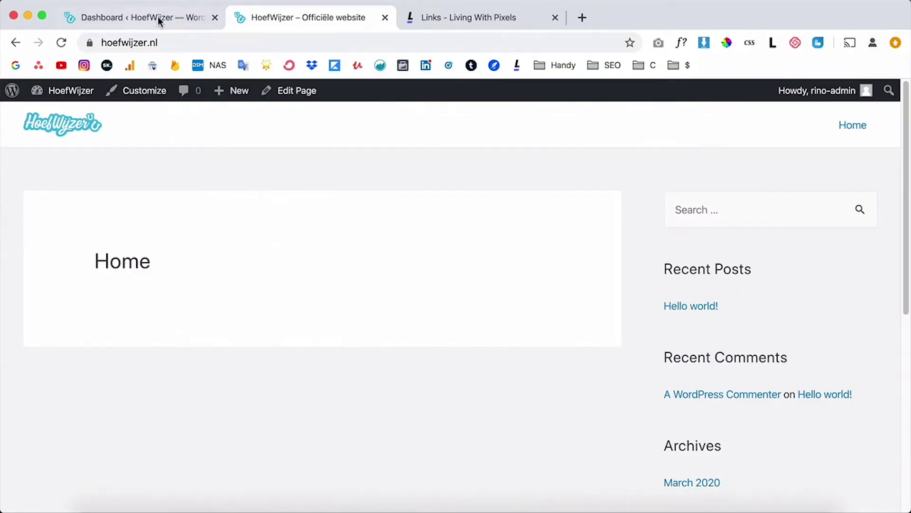
pyautogui.click(158, 17)
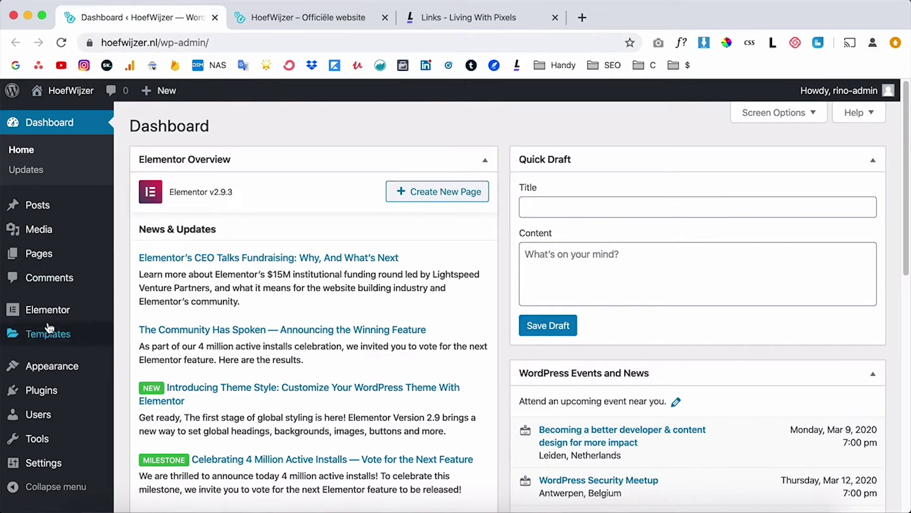
pyautogui.moveTo(47, 312)
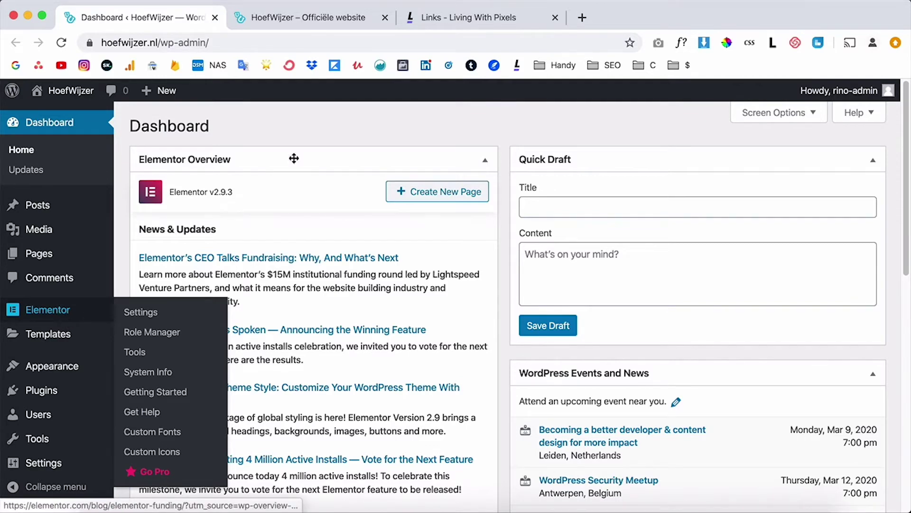
pyautogui.click(477, 19)
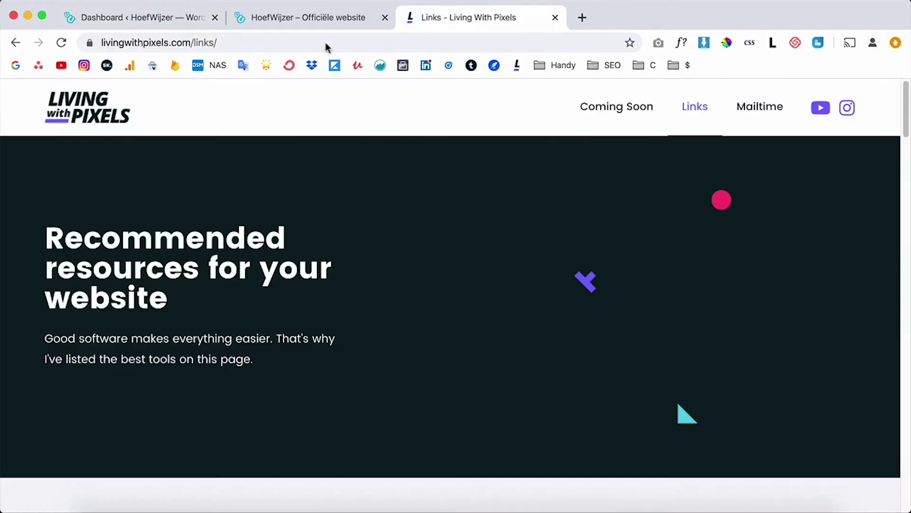
pyautogui.scroll(-8, 842, 305)
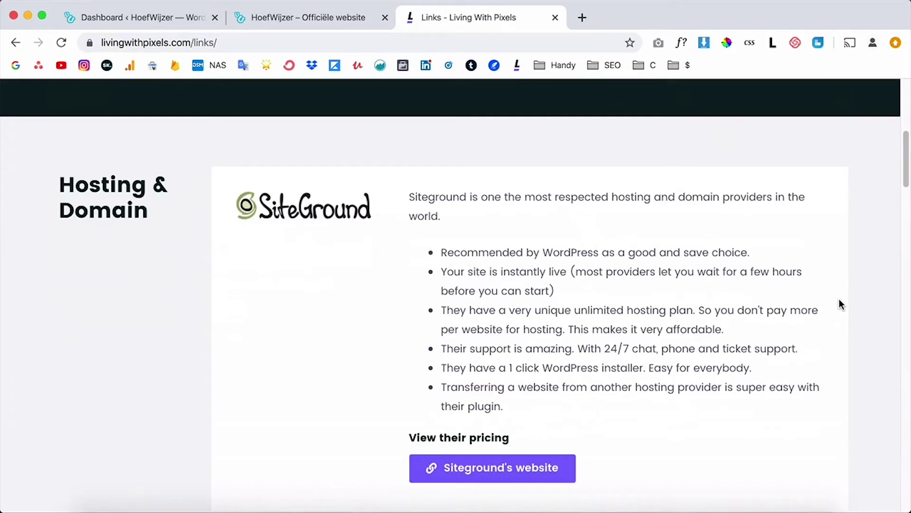
pyautogui.scroll(-9, 842, 304)
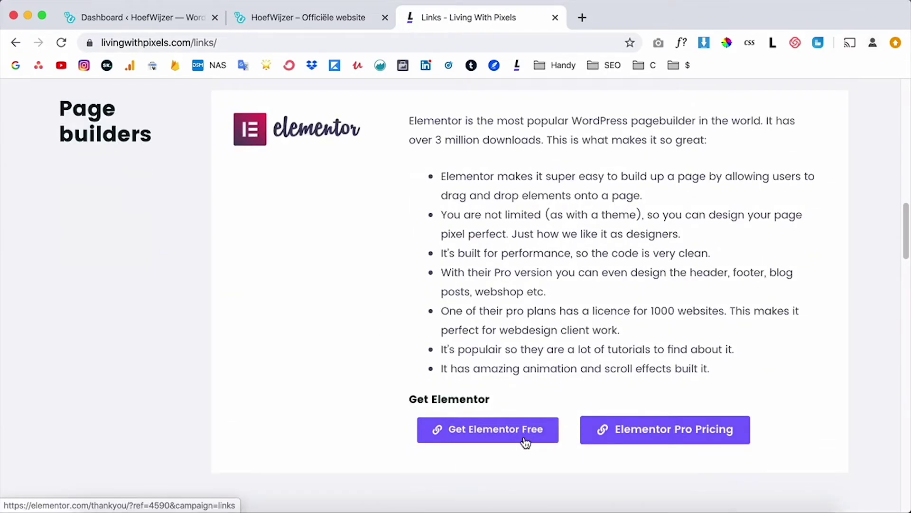
# - Go to Plugins > Add New and reveal the Upload Plugin .zip form
pyautogui.press('super+1')
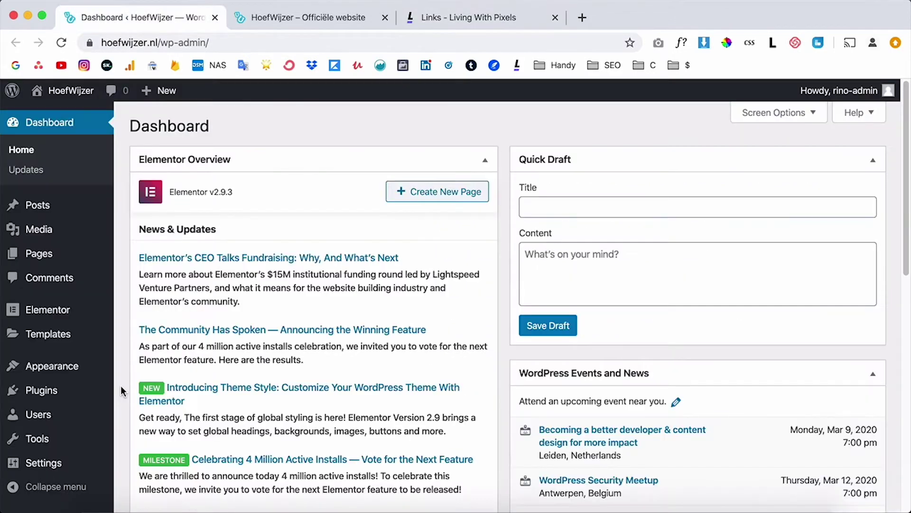
pyautogui.moveTo(43, 397)
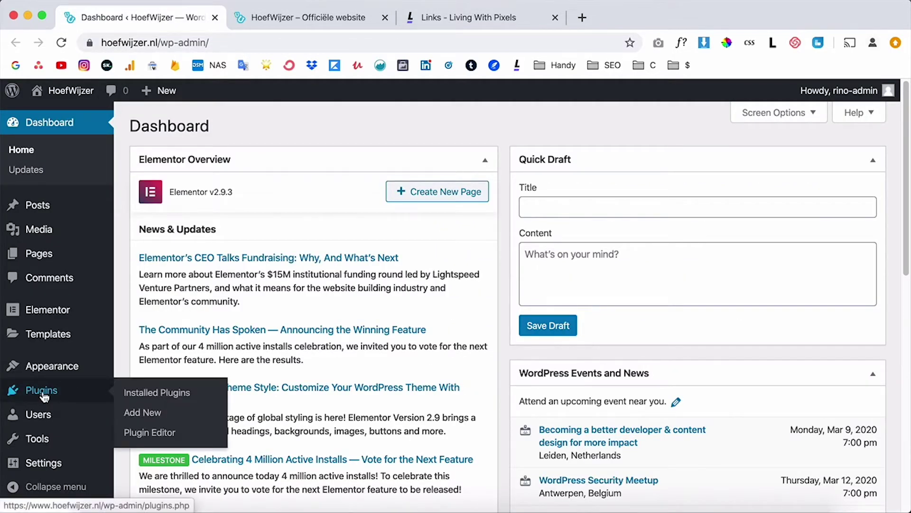
pyautogui.click(134, 397)
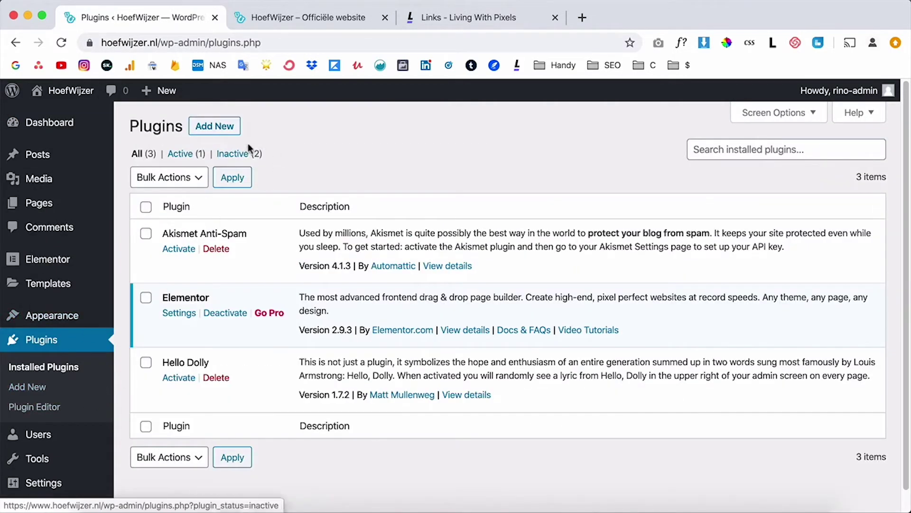
pyautogui.click(215, 125)
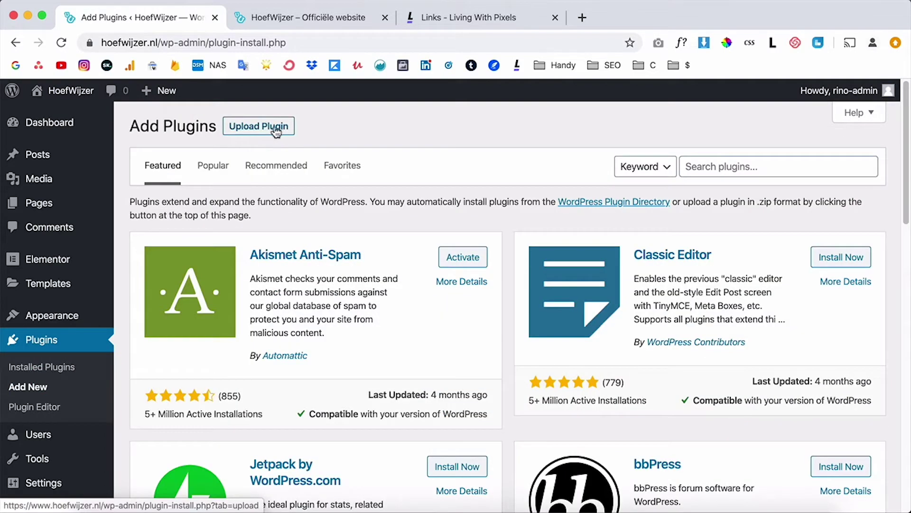
pyautogui.click(276, 130)
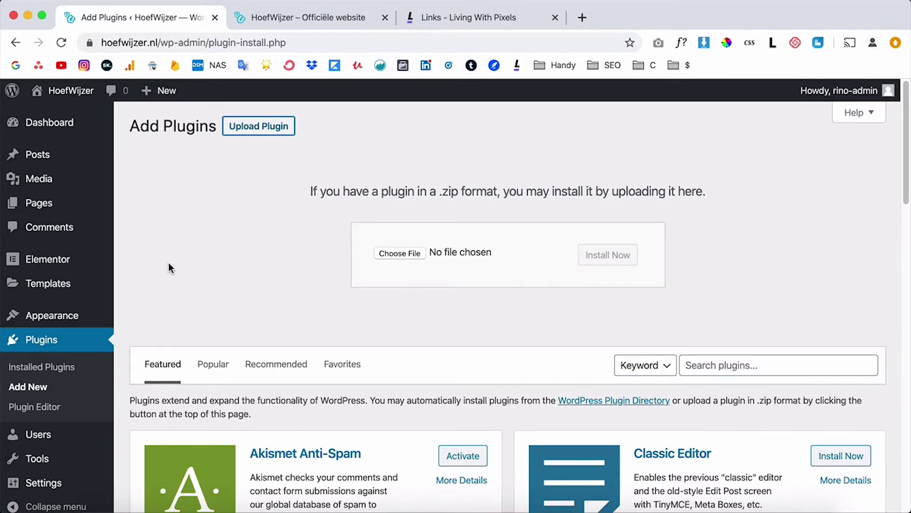
pyautogui.moveTo(44, 265)
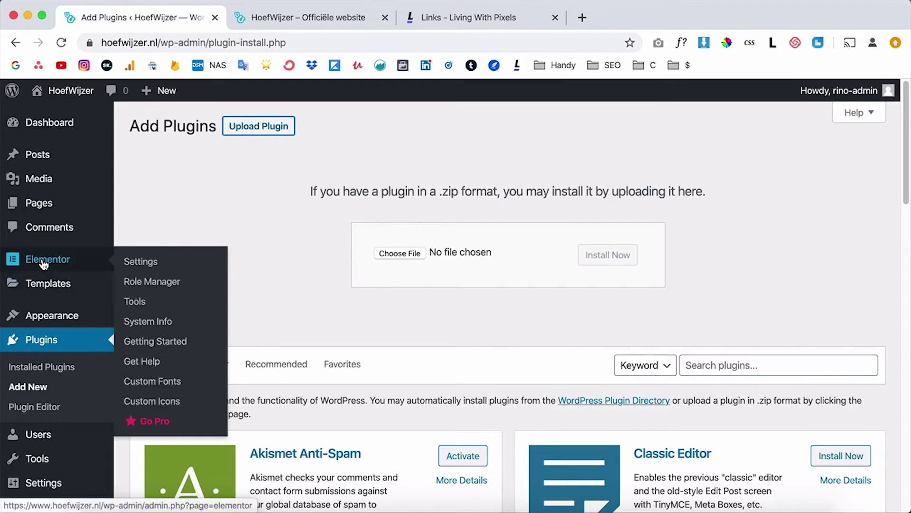
# - In Elementor Tools > Maintenance Mode, choose Coming Soon and start a new template for it
pyautogui.click(140, 305)
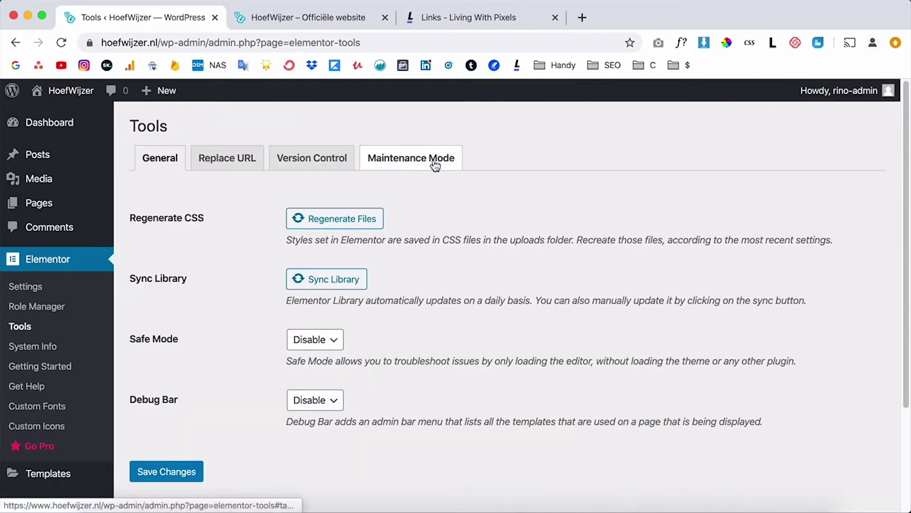
pyautogui.click(435, 165)
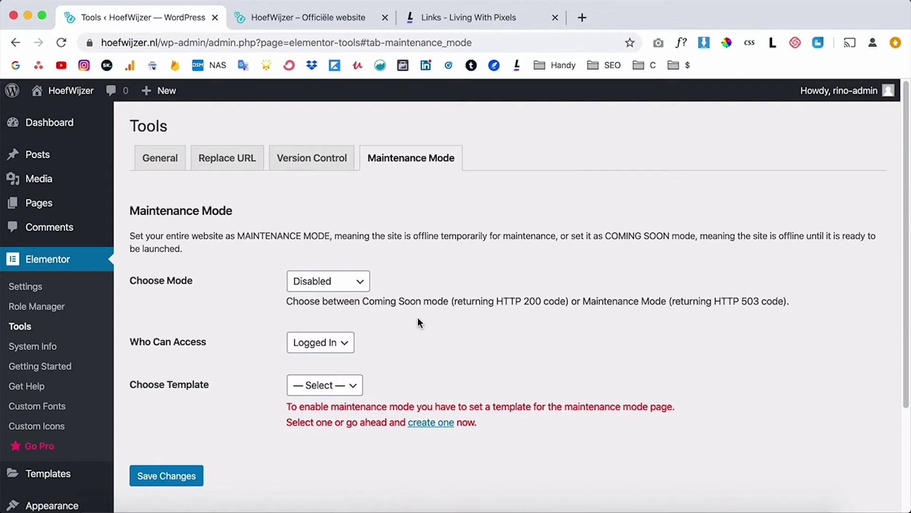
pyautogui.click(337, 283)
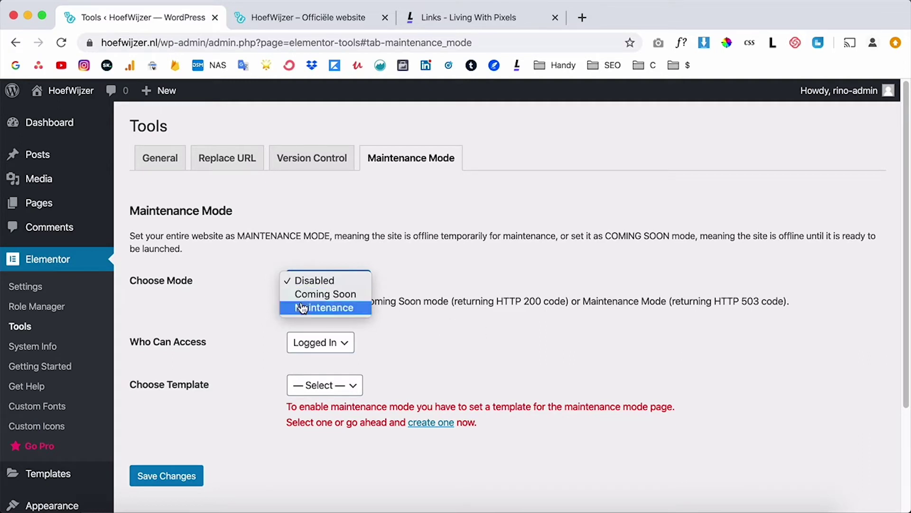
pyautogui.click(338, 295)
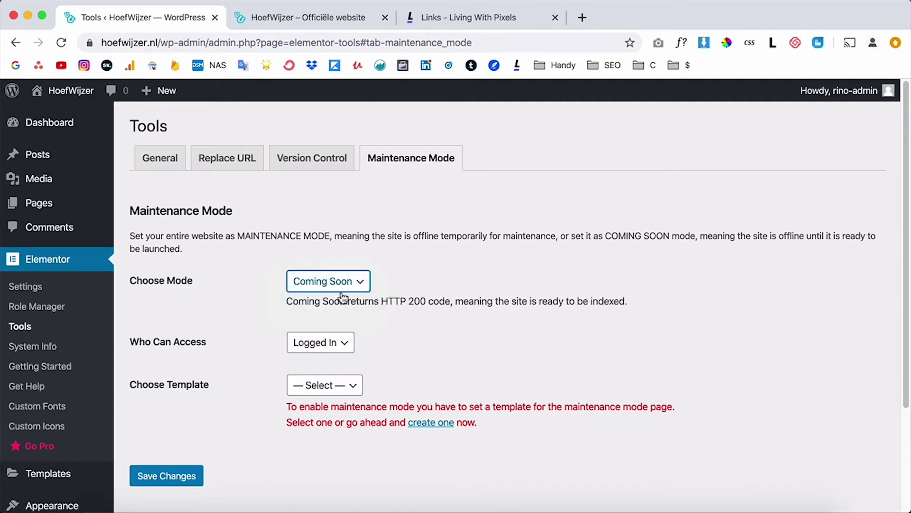
pyautogui.click(417, 341)
pyautogui.click(427, 423)
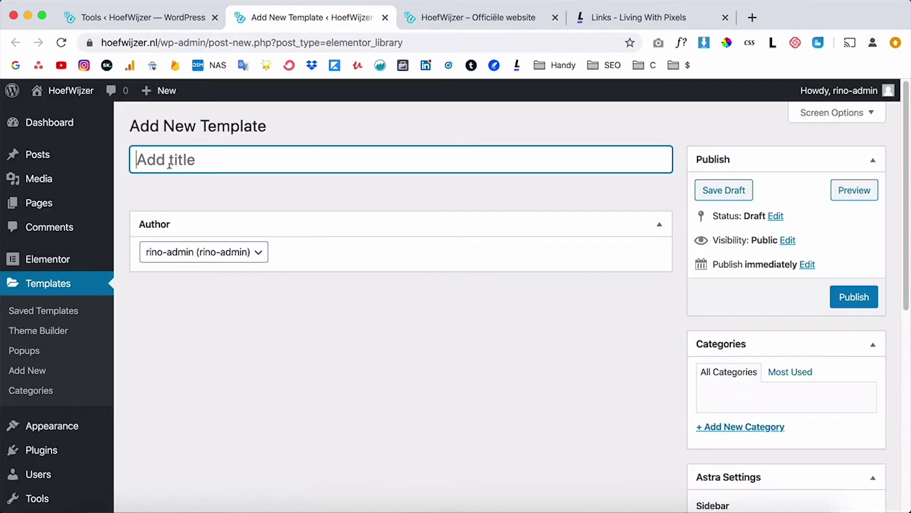
# - Title the new template 'Coming Soon 1' and publish it
pyautogui.write('Coming Soon ')
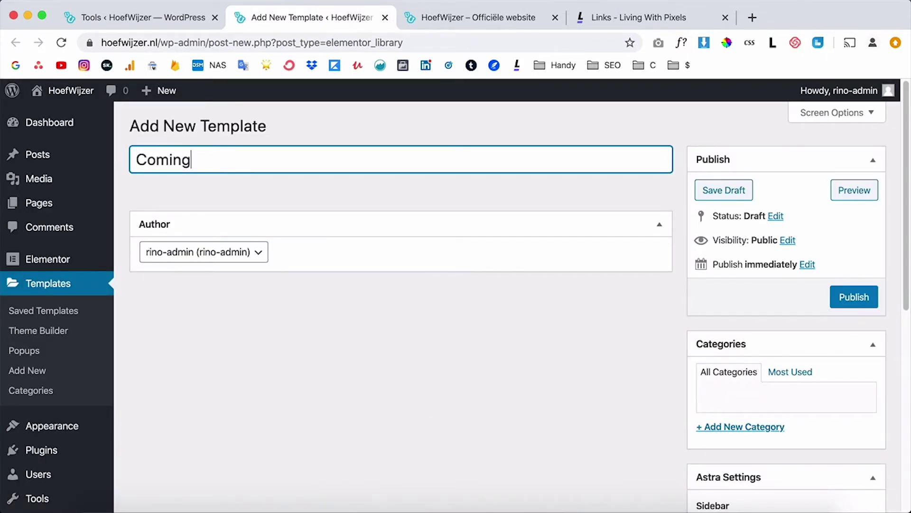
pyautogui.write('1')
pyautogui.click(854, 297)
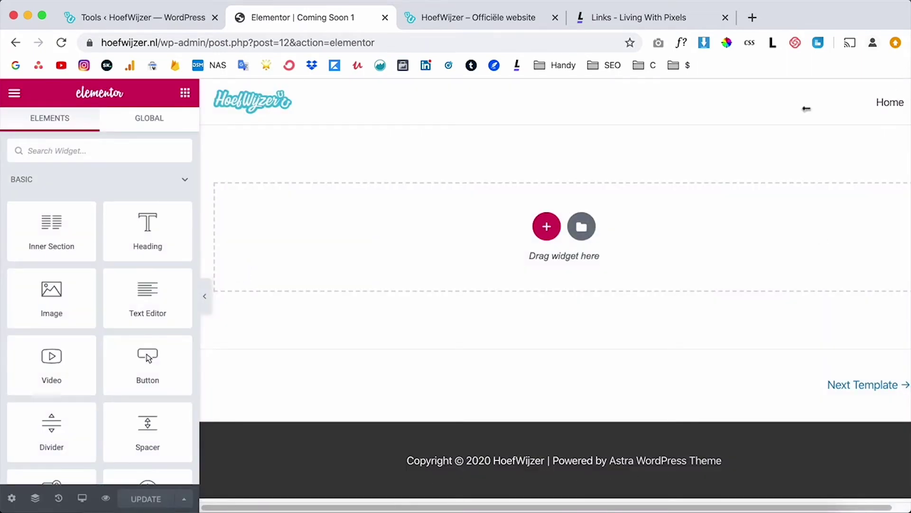
# - Set the Coming Soon 1 page layout to Elementor Canvas in its page settings
pyautogui.click(12, 499)
pyautogui.click(119, 331)
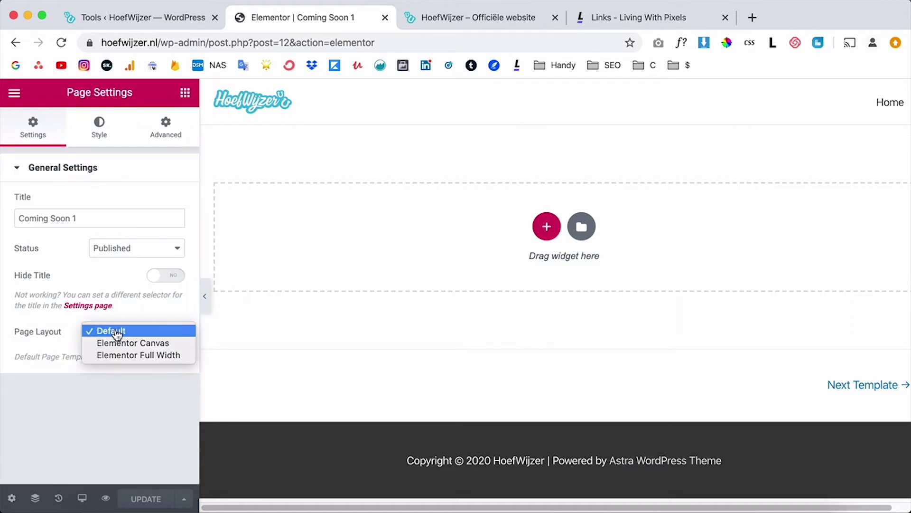
pyautogui.click(154, 344)
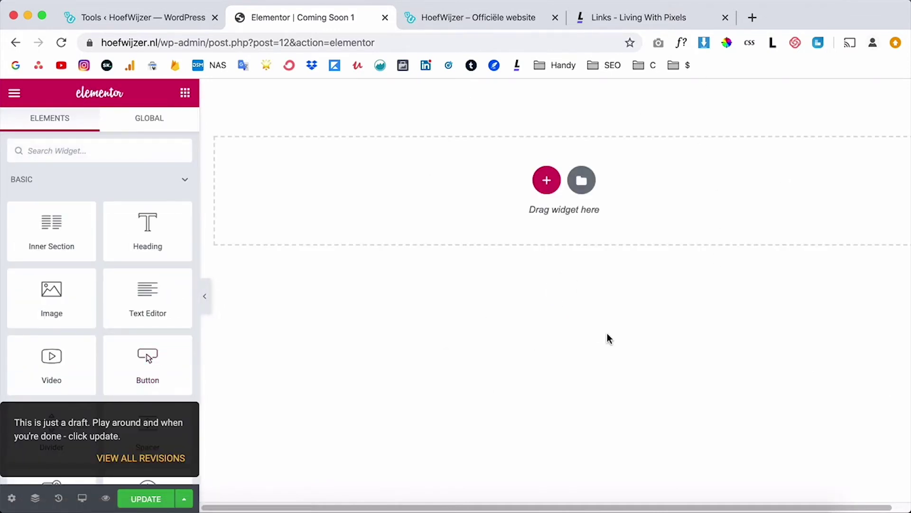
# - Add a one-column section with Height set to Min Height of 800 px
pyautogui.click(545, 182)
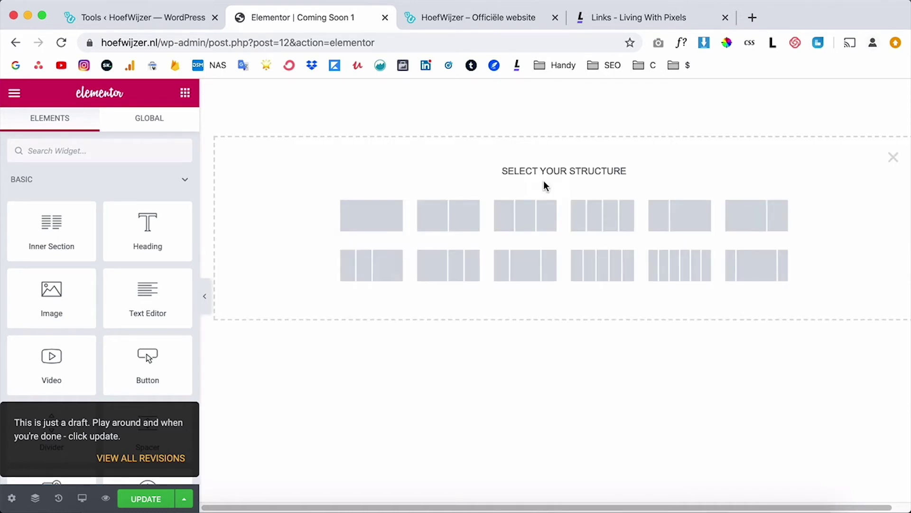
pyautogui.click(384, 219)
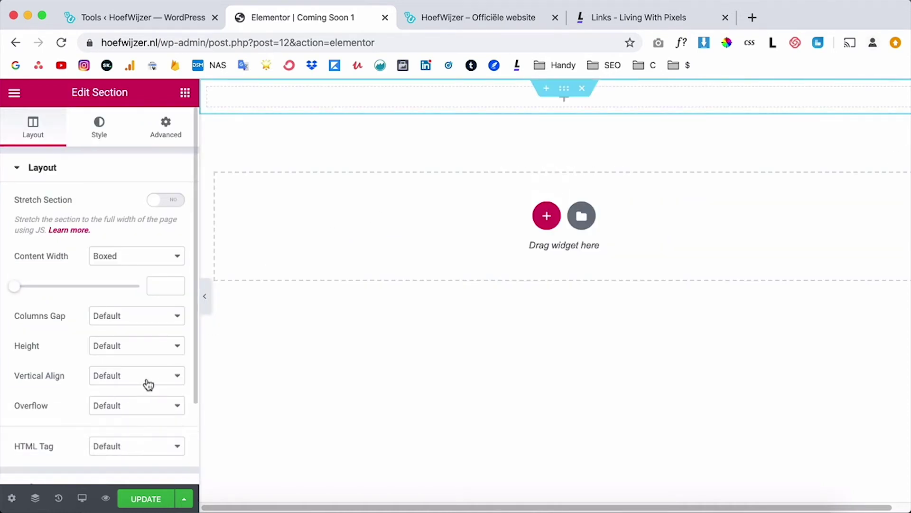
pyautogui.click(141, 347)
pyautogui.click(137, 368)
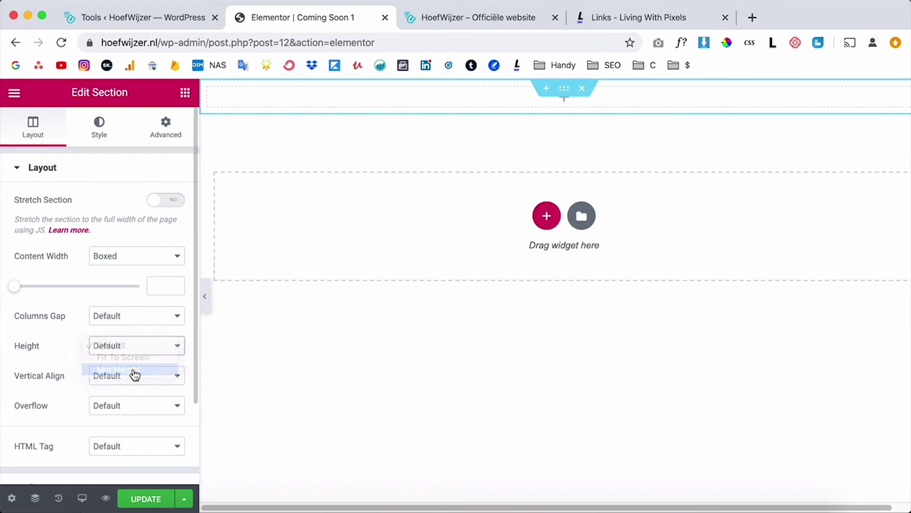
pyautogui.doubleClick(157, 400)
pyautogui.write('800')
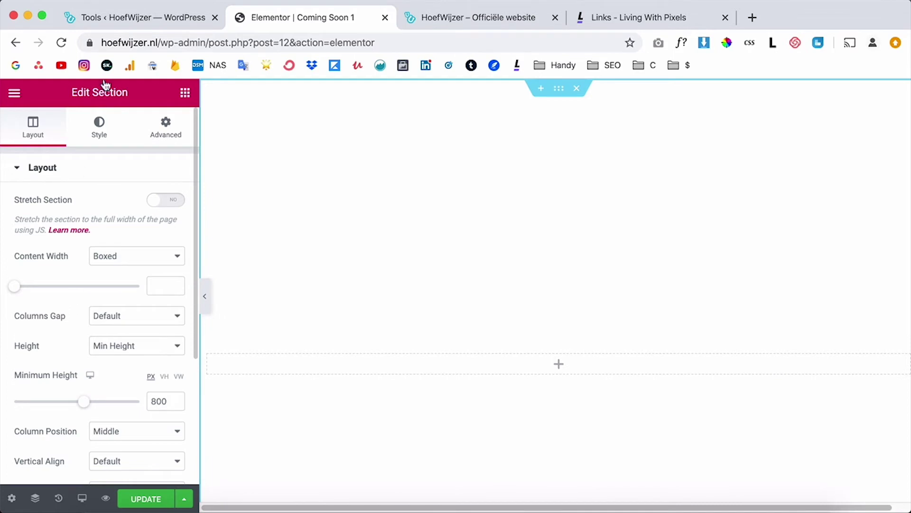
pyautogui.click(97, 133)
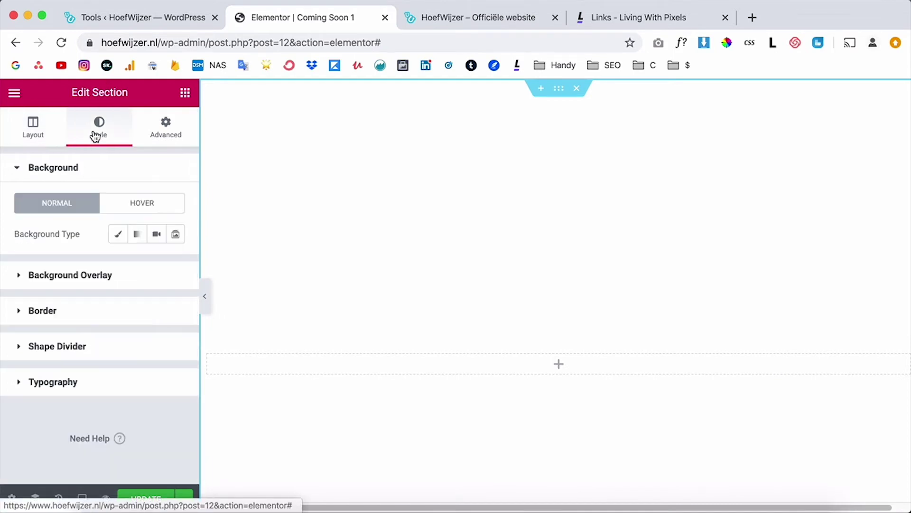
# - Give the section a classic background image by uploading and inserting HW_CS_BG_1.jpg
pyautogui.click(117, 234)
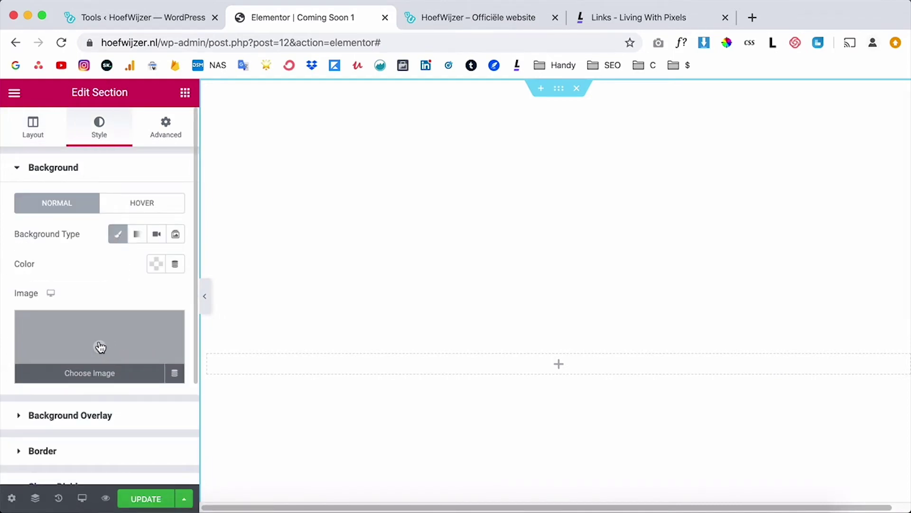
pyautogui.click(98, 346)
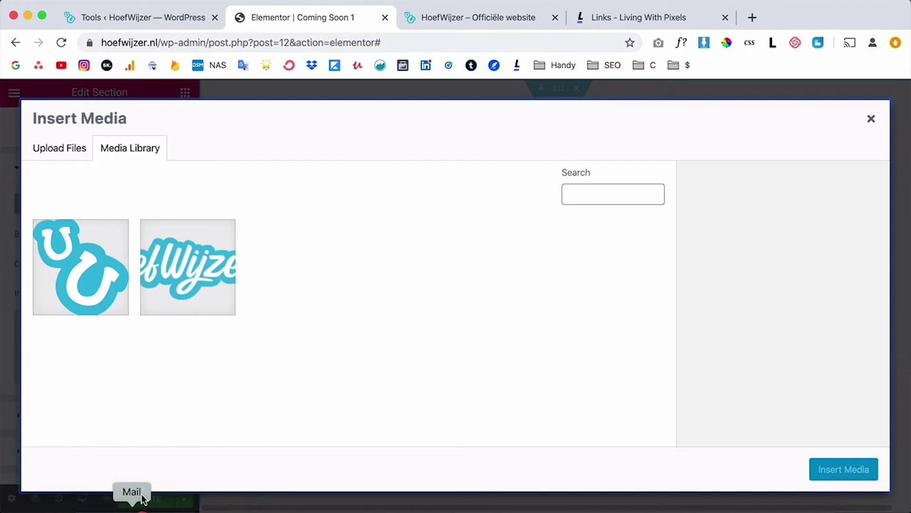
pyautogui.click(101, 502)
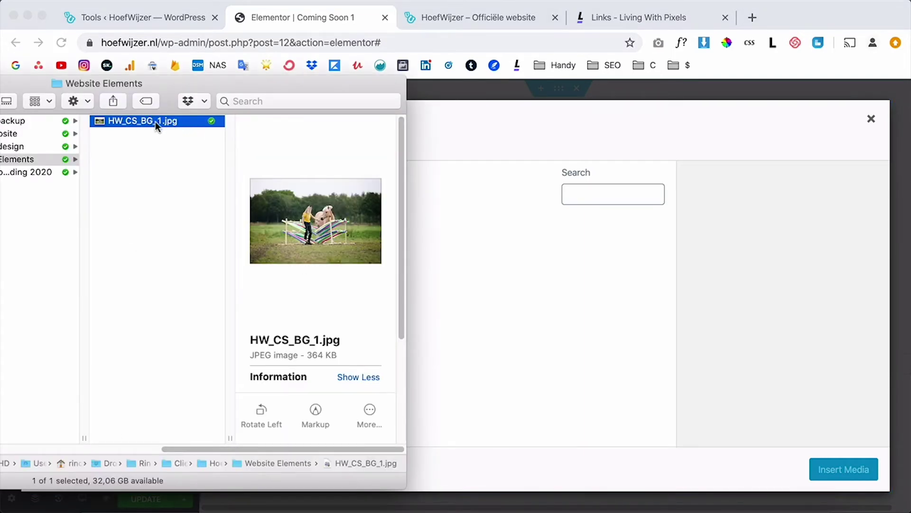
pyautogui.moveTo(155, 122); pyautogui.dragTo(546, 277)
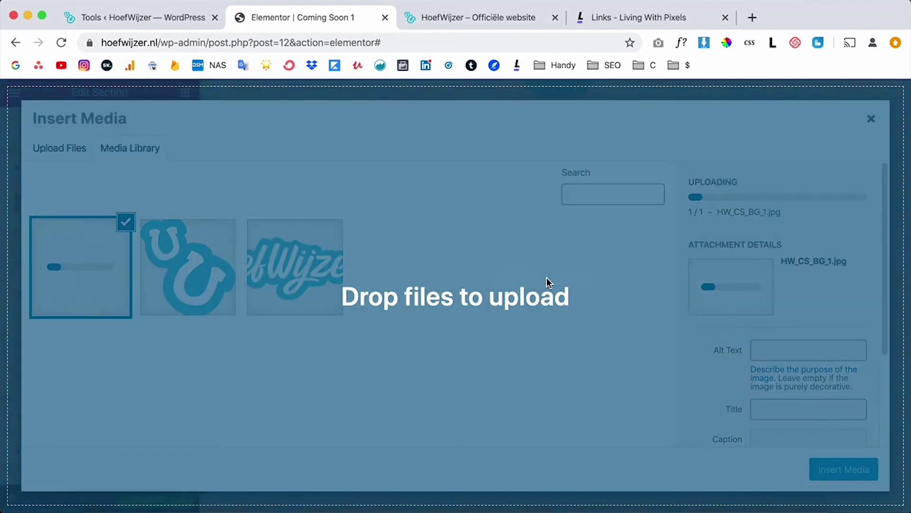
pyautogui.click(838, 469)
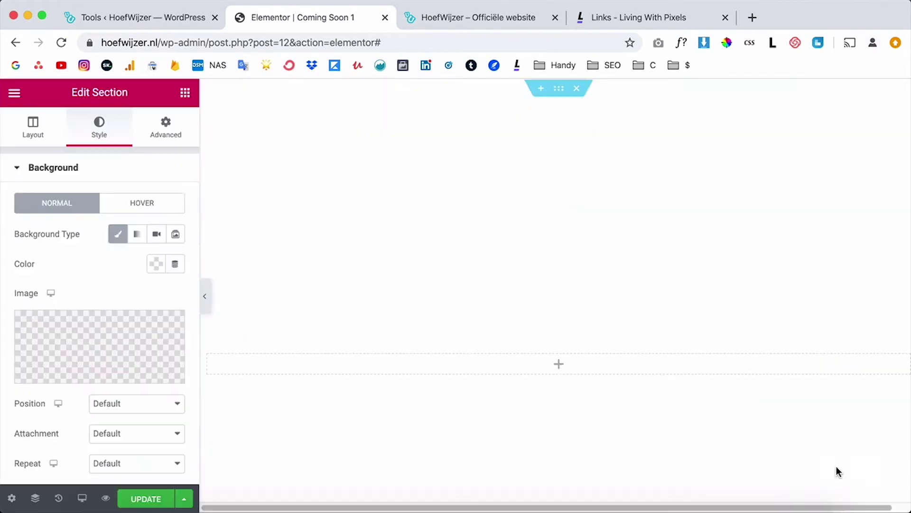
# - Set the background image size to Cover and repeat to No-repeat
pyautogui.scroll(-2, 126, 442)
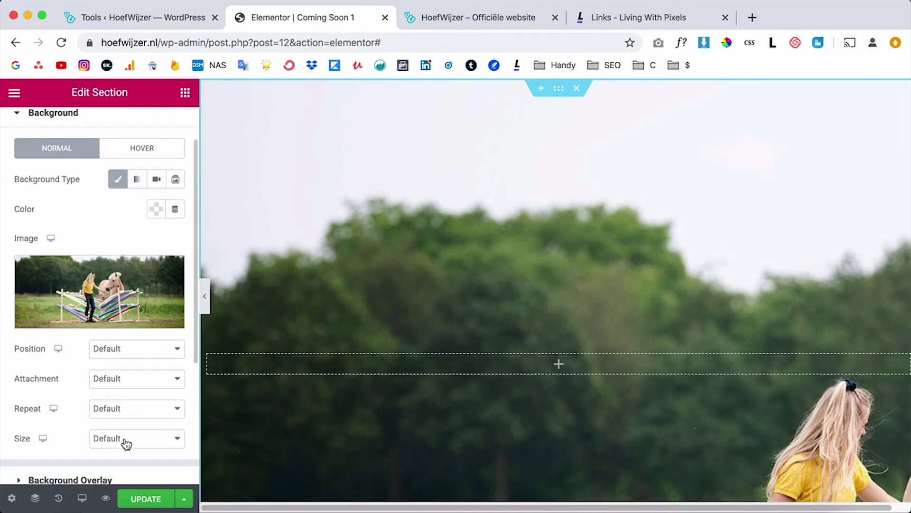
pyautogui.click(127, 444)
pyautogui.click(126, 462)
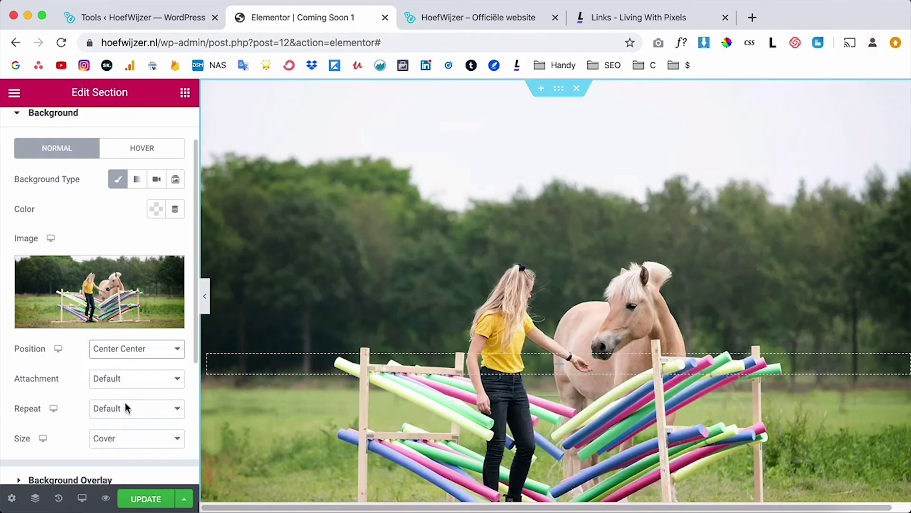
pyautogui.click(126, 414)
pyautogui.click(122, 419)
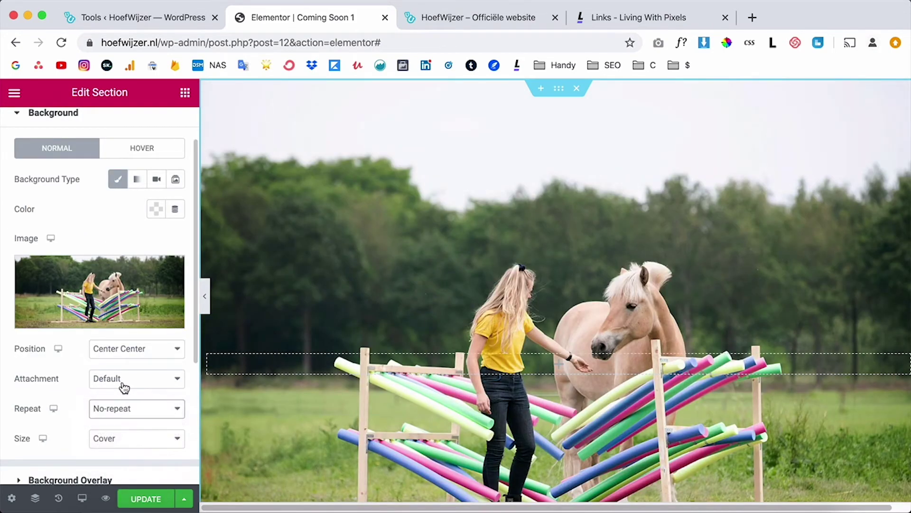
pyautogui.click(67, 479)
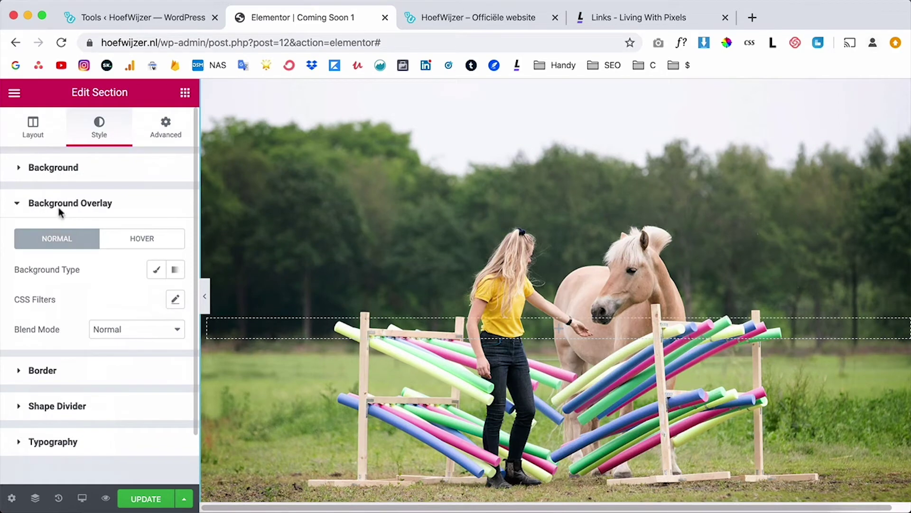
# - Add a classic black background overlay at about 0.6 opacity over the horse photo
pyautogui.click(157, 270)
pyautogui.click(156, 300)
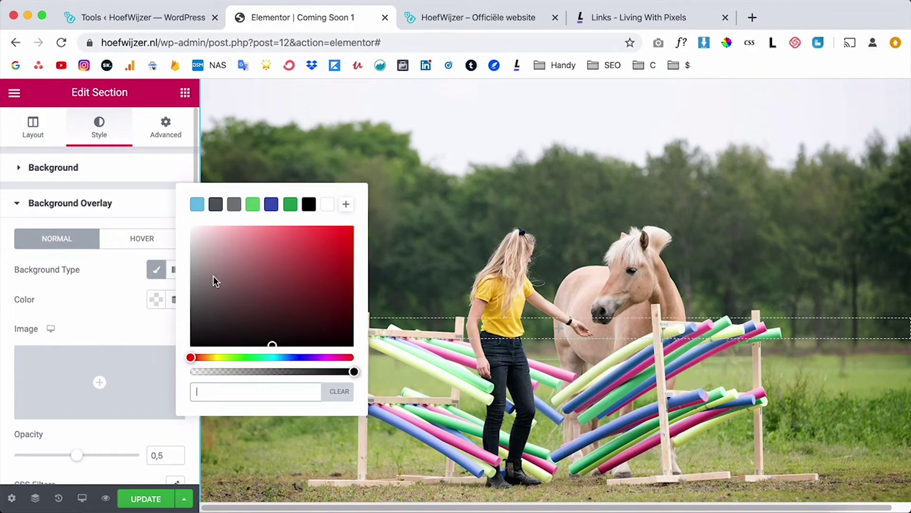
pyautogui.moveTo(274, 344)
pyautogui.mouseDown()
pyautogui.moveTo(267, 338)
pyautogui.moveTo(278, 356)
pyautogui.mouseUp()
pyautogui.click(104, 425)
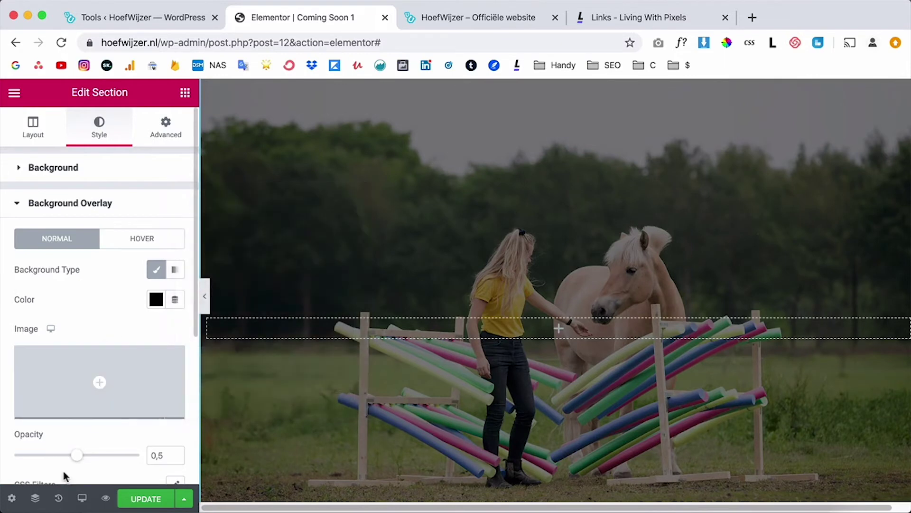
pyautogui.moveTo(82, 454); pyautogui.dragTo(89, 460)
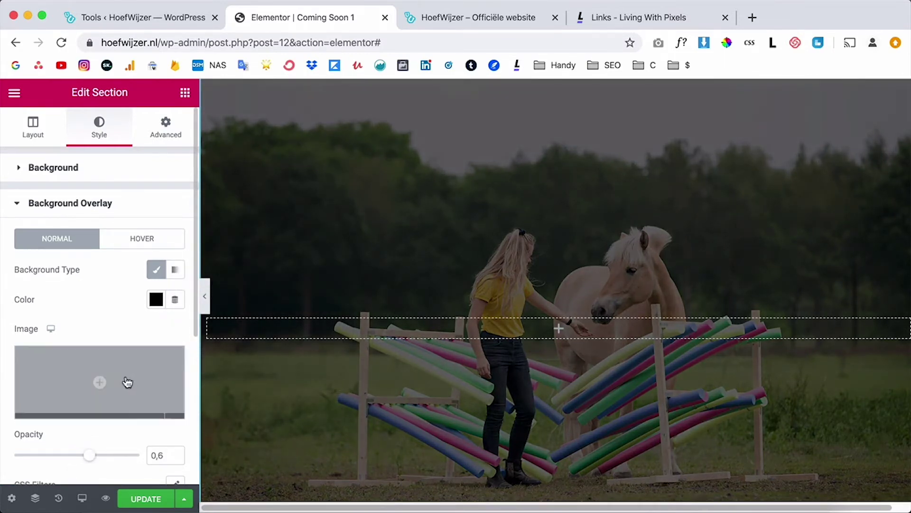
pyautogui.click(184, 95)
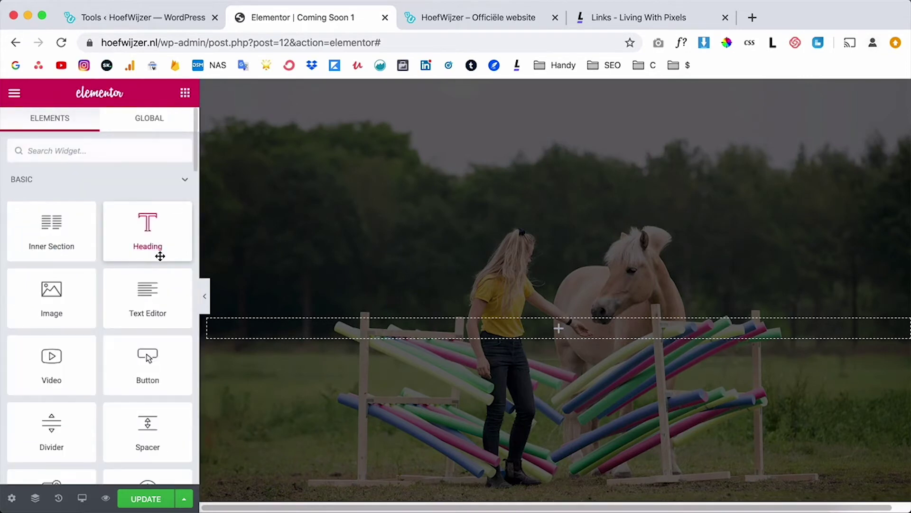
# - Add a centred heading to the section reading 'Coming Soon'
pyautogui.moveTo(146, 236); pyautogui.dragTo(537, 327)
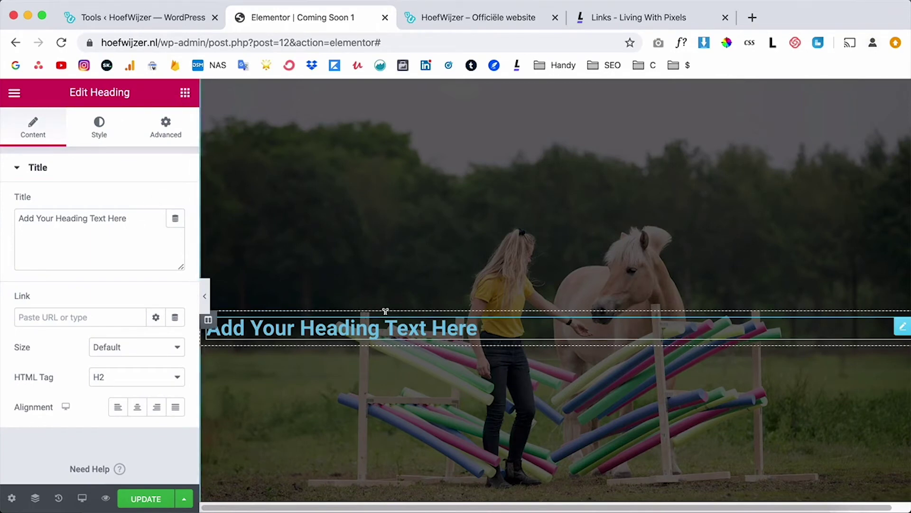
pyautogui.click(137, 407)
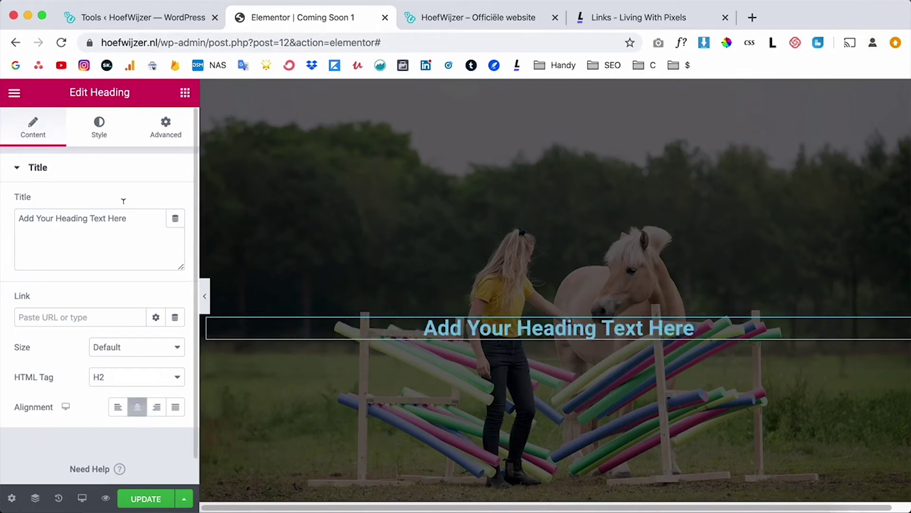
pyautogui.tripleClick(95, 218)
pyautogui.write('Coming Soon')
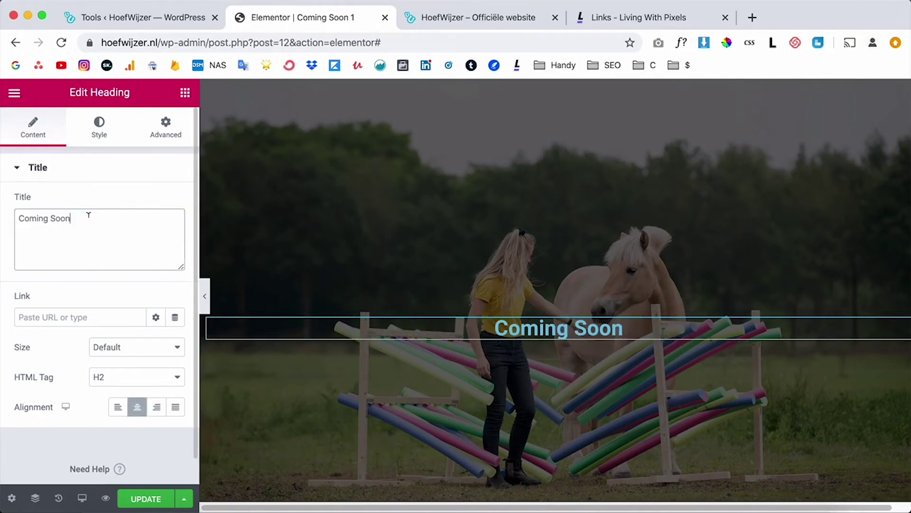
# - Set the heading's text colour to white (#FFFFFF)
pyautogui.click(99, 133)
pyautogui.click(156, 204)
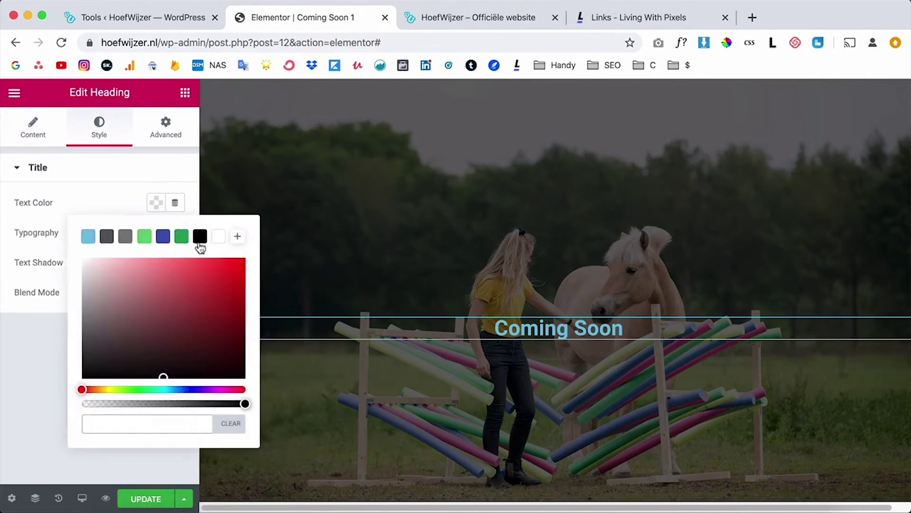
pyautogui.click(217, 237)
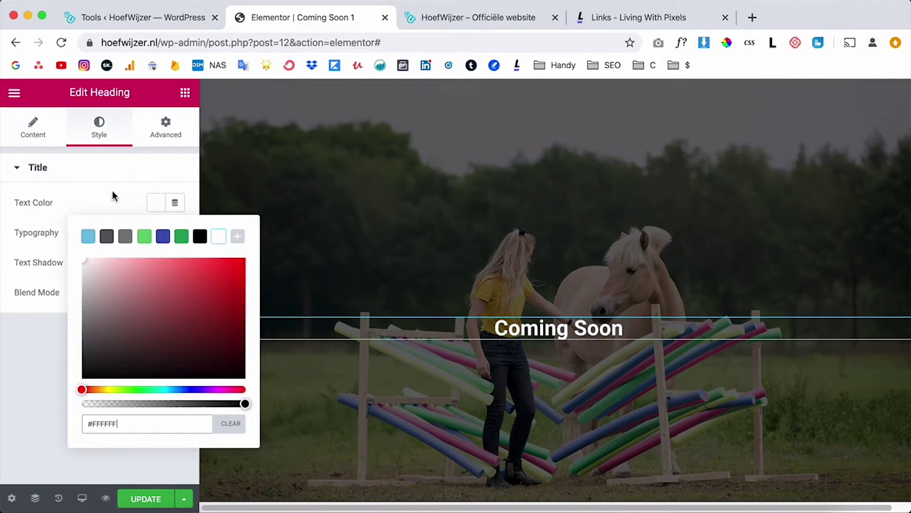
pyautogui.click(185, 93)
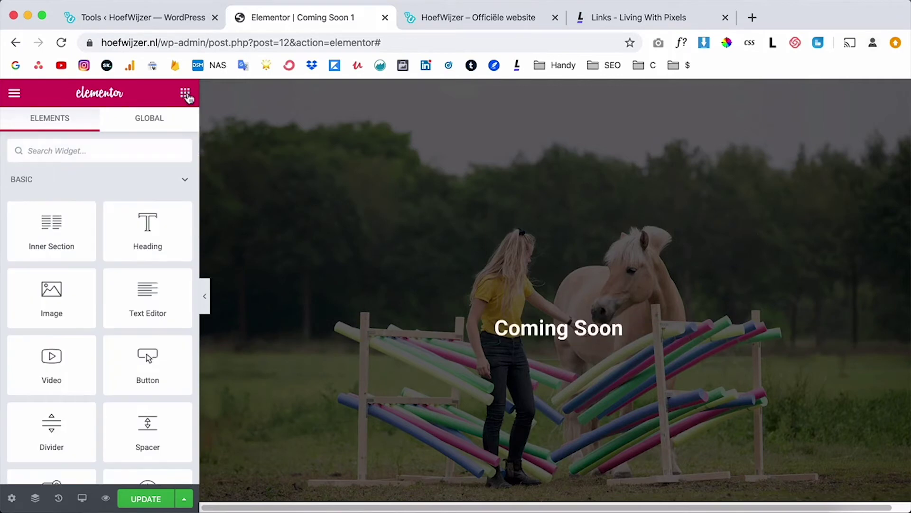
# - Add an Image widget above the Coming Soon heading holding the HoefWijzerLogo_wit_binnen.png logo
pyautogui.moveTo(45, 306); pyautogui.dragTo(545, 321)
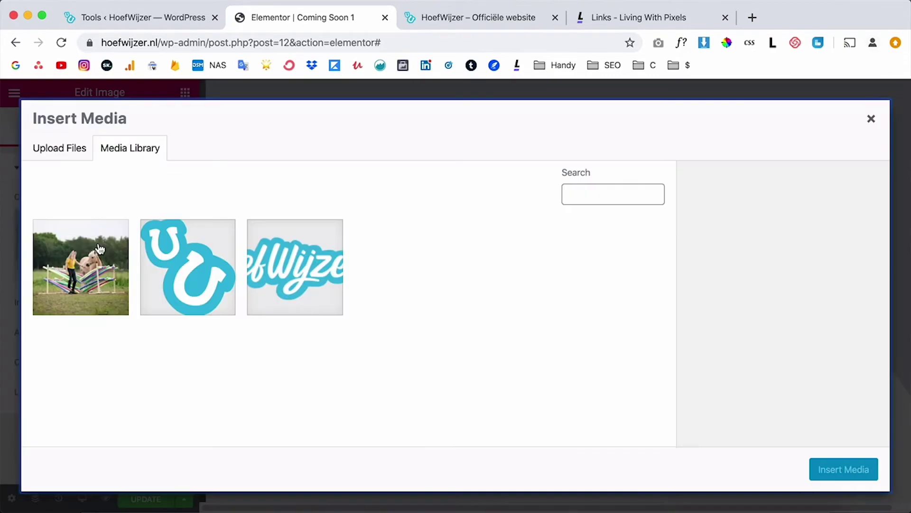
pyautogui.click(314, 259)
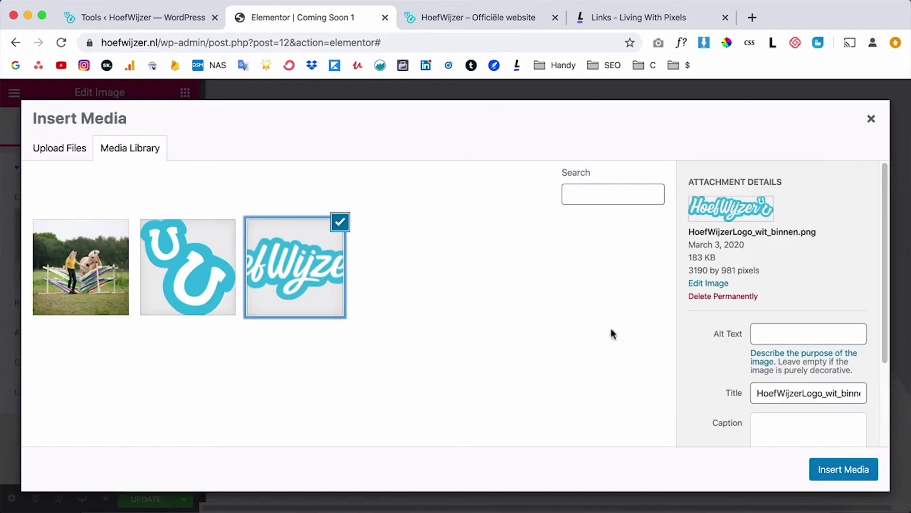
pyautogui.click(832, 470)
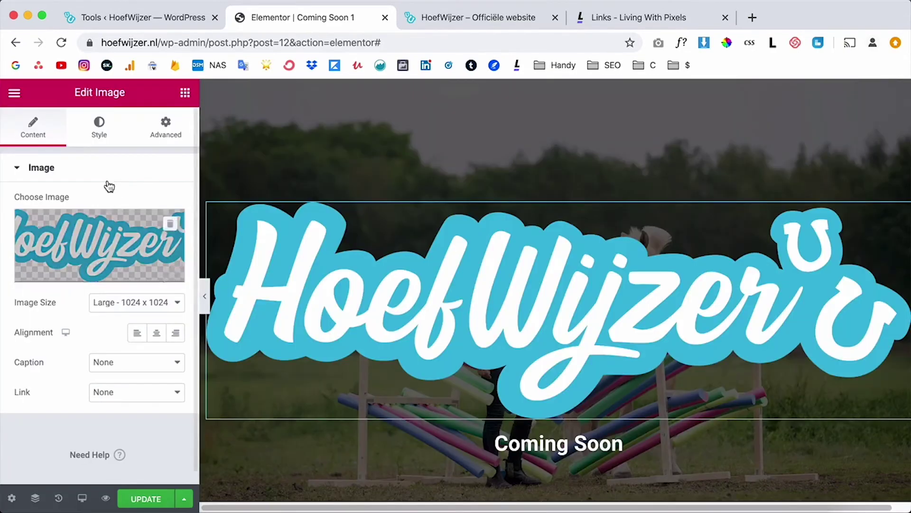
# - Shrink the logo's Style width to 26%
pyautogui.click(97, 126)
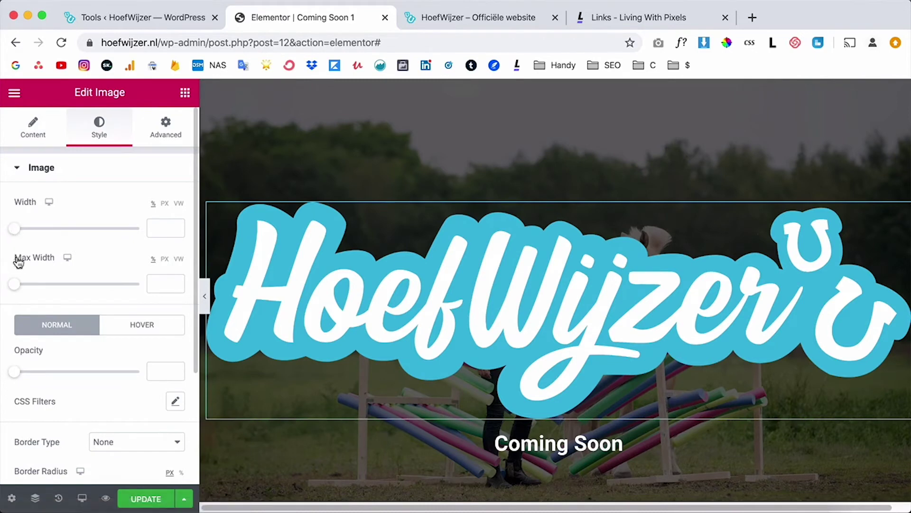
pyautogui.moveTo(15, 228); pyautogui.dragTo(49, 233)
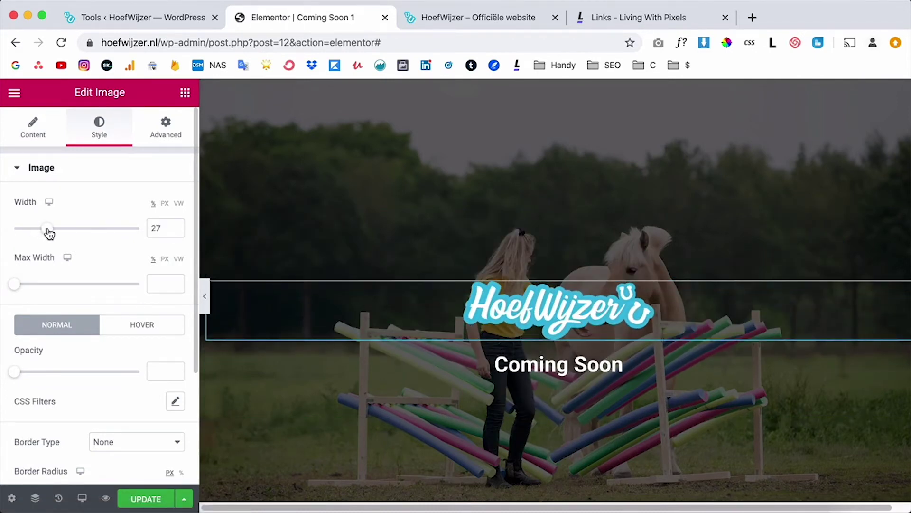
pyautogui.scroll(-1, 621, 427)
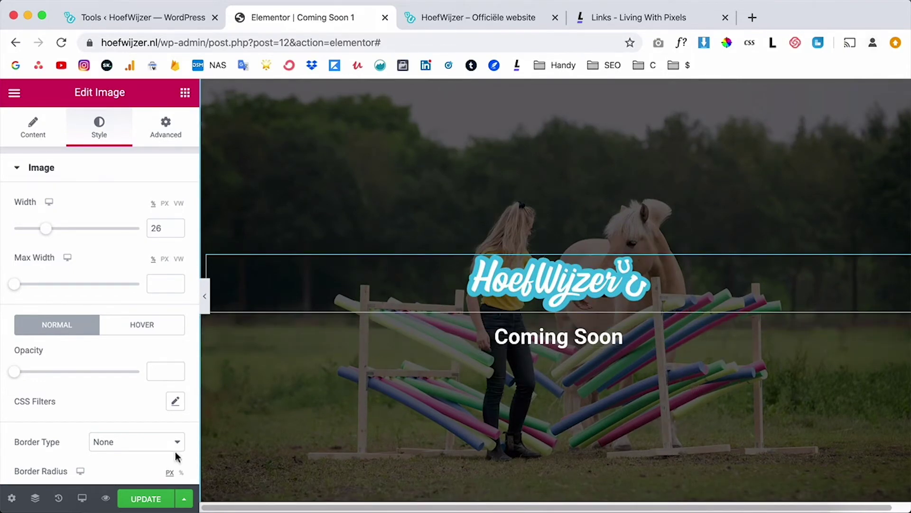
# - In Tablet preview, set the section's Layout minimum height to 600 px
pyautogui.click(81, 500)
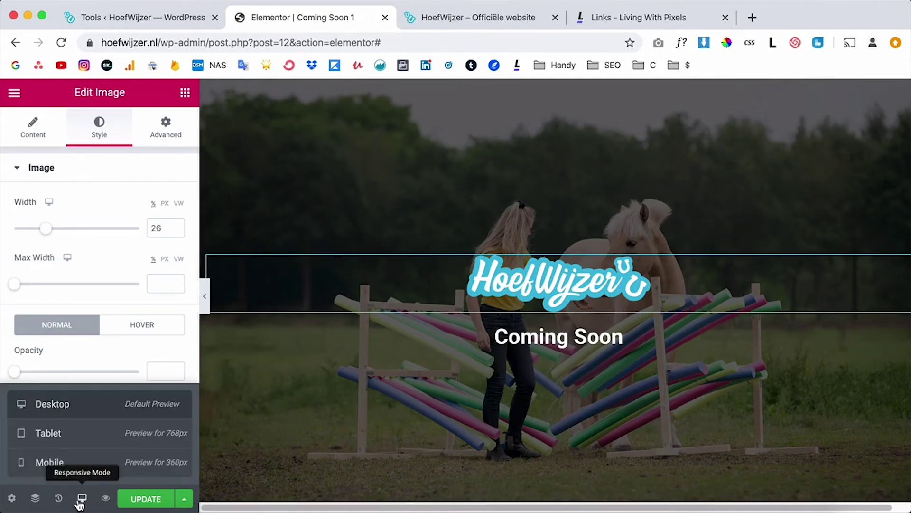
pyautogui.click(83, 438)
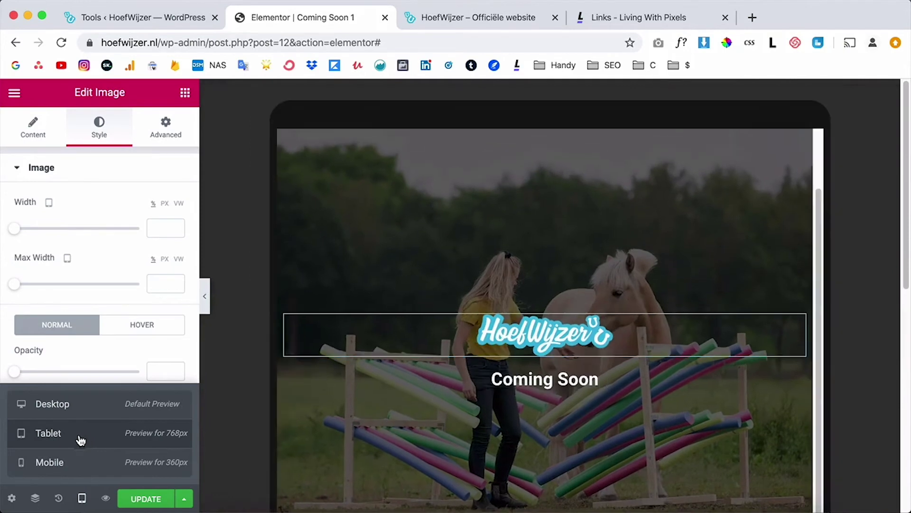
pyautogui.scroll(3, 464, 228)
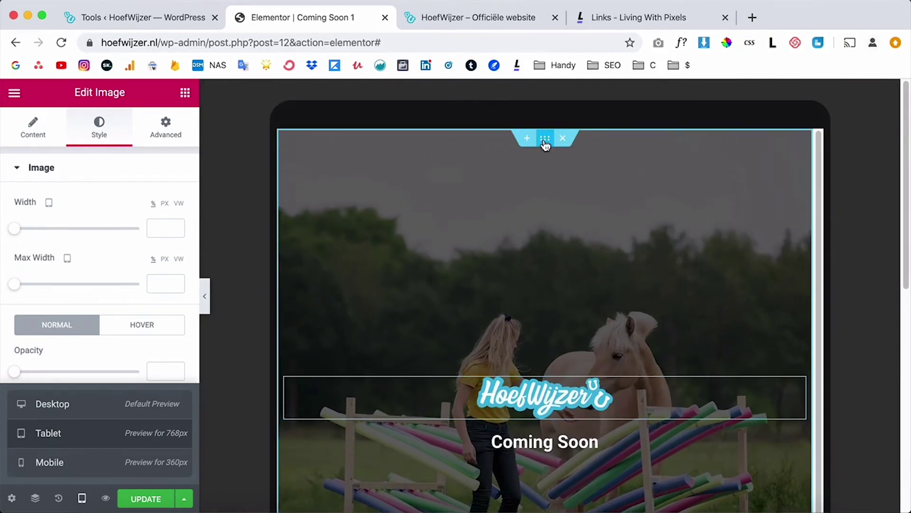
pyautogui.click(545, 139)
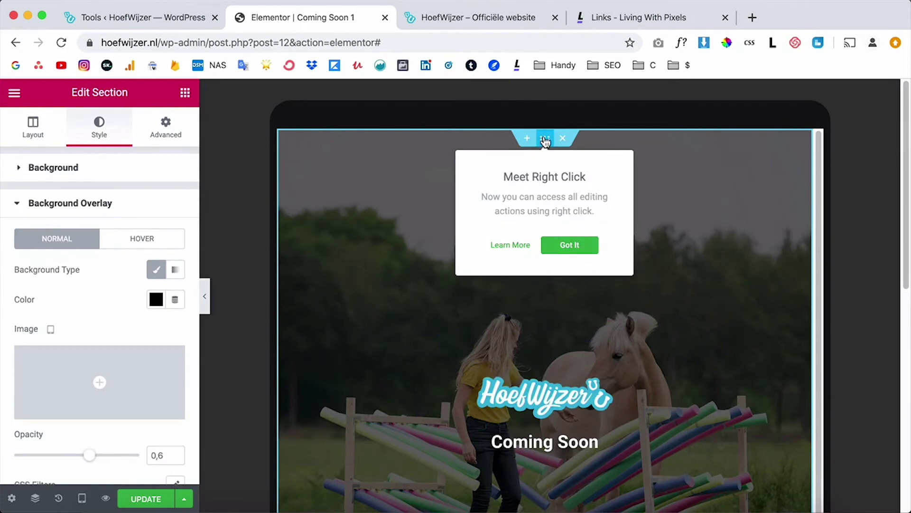
pyautogui.click(582, 245)
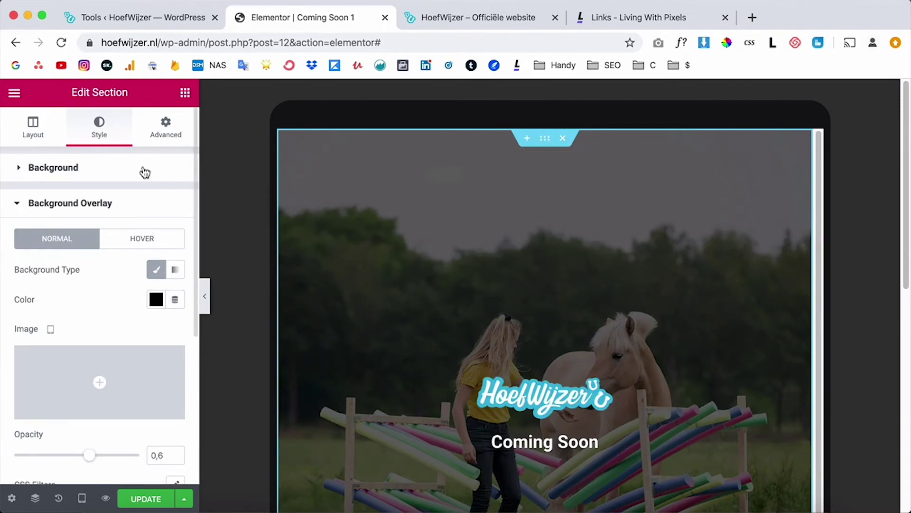
pyautogui.click(30, 133)
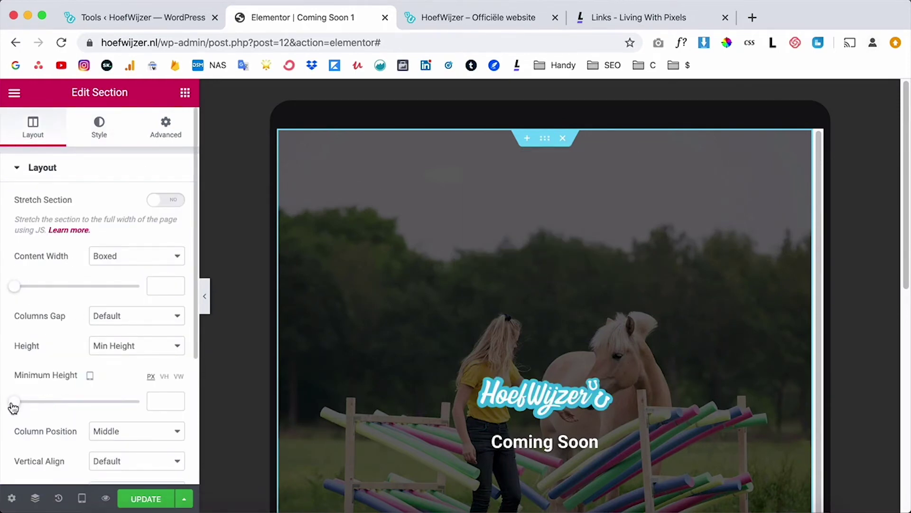
pyautogui.moveTo(13, 406); pyautogui.dragTo(65, 408)
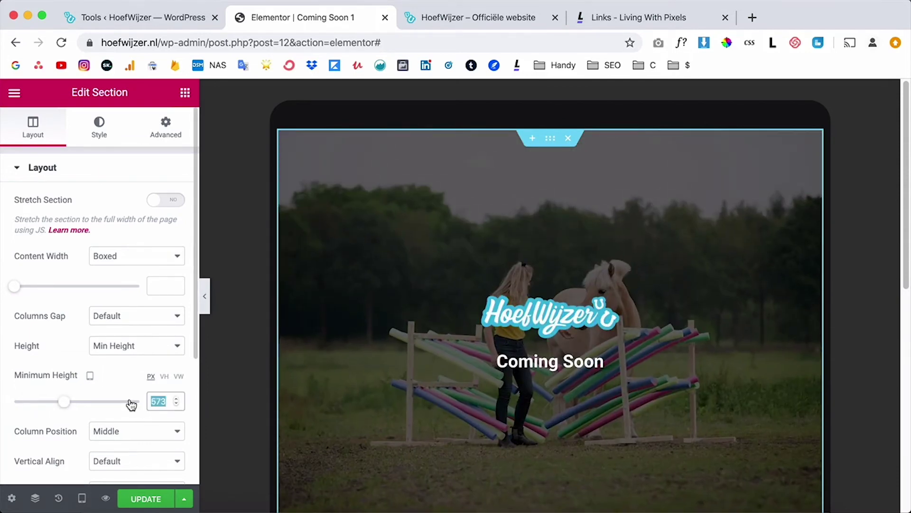
pyautogui.write('600')
# - Set the section's minimum height to 600 px for Mobile as well
pyautogui.moveTo(91, 380)
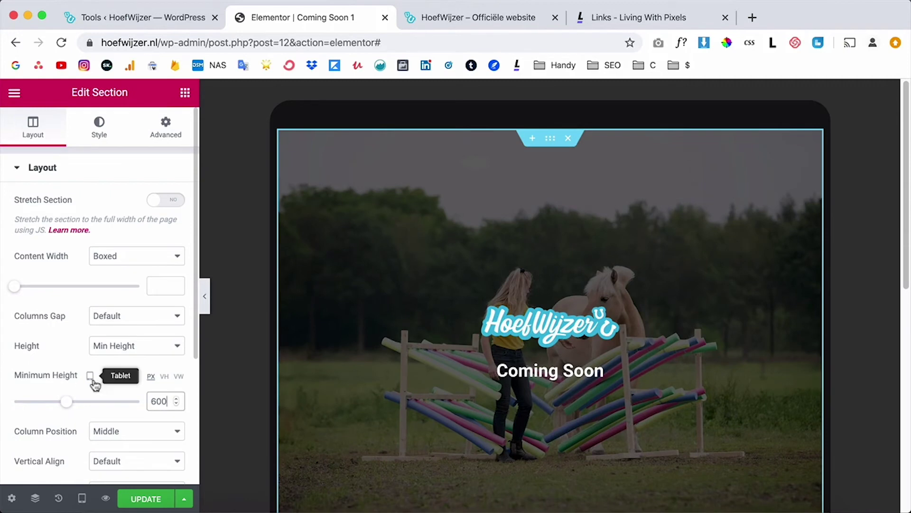
pyautogui.click(90, 388)
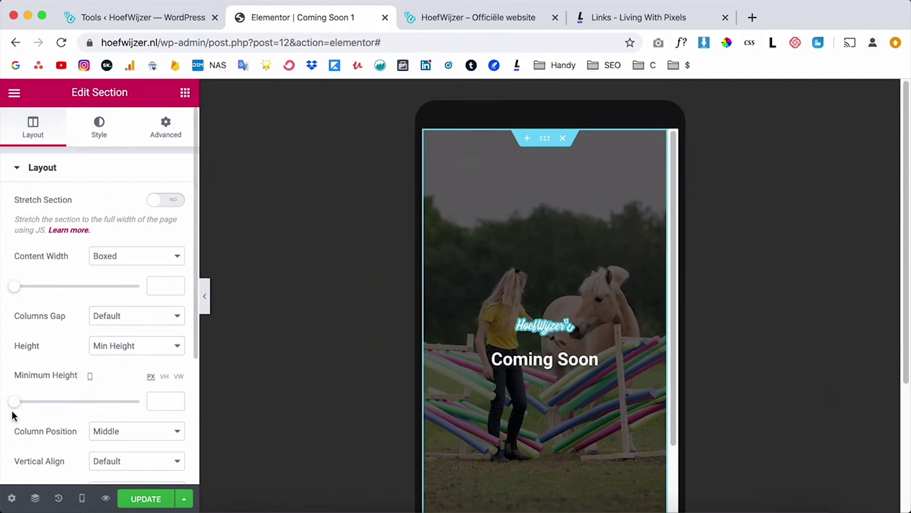
pyautogui.moveTo(66, 402); pyautogui.dragTo(59, 401)
pyautogui.write('500')
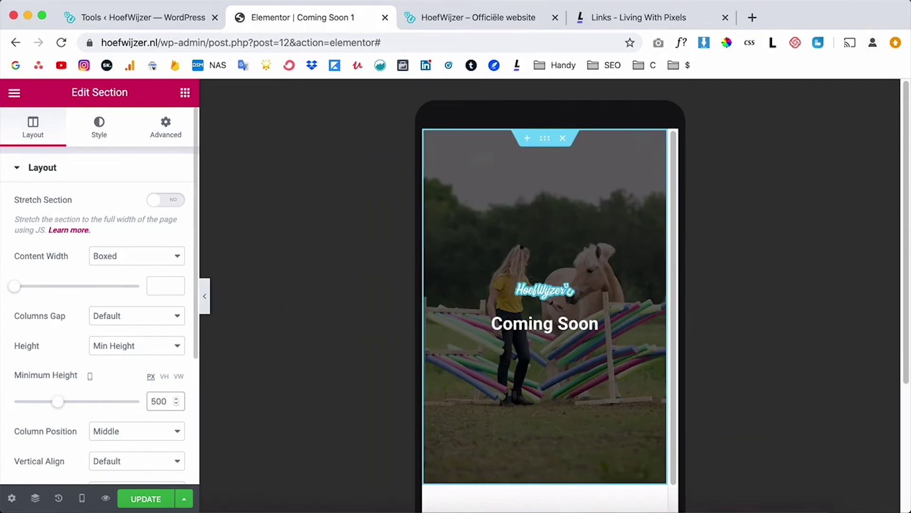
pyautogui.doubleClick(157, 392)
pyautogui.write('600')
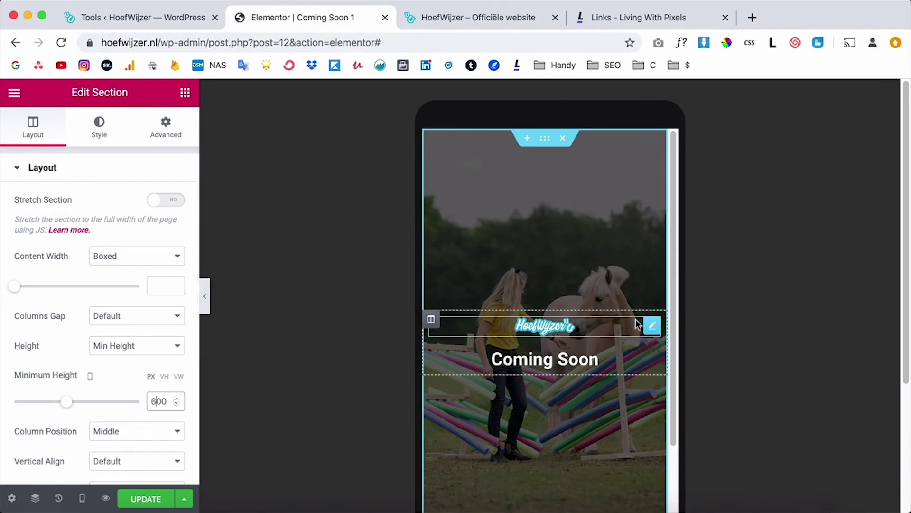
# - Widen the logo image to 51% width in mobile view and return to Maintenance Mode settings
pyautogui.click(652, 327)
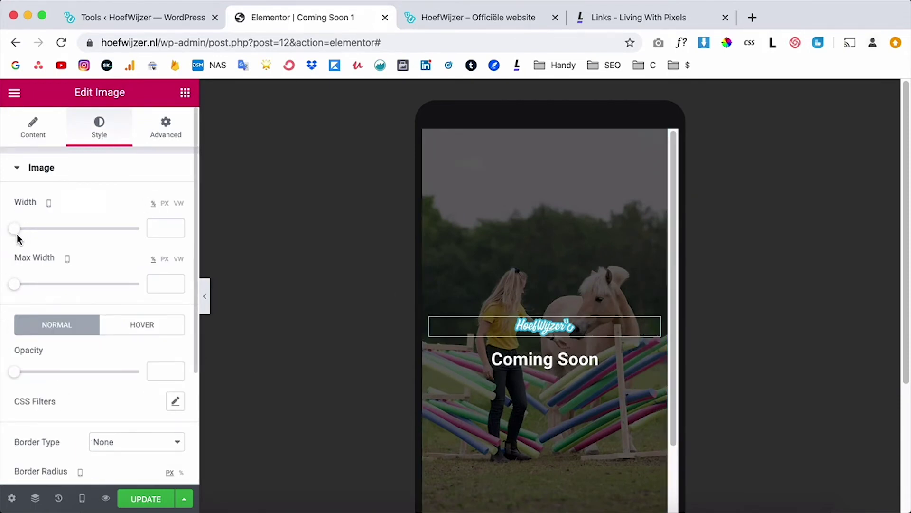
pyautogui.moveTo(15, 231); pyautogui.dragTo(77, 233)
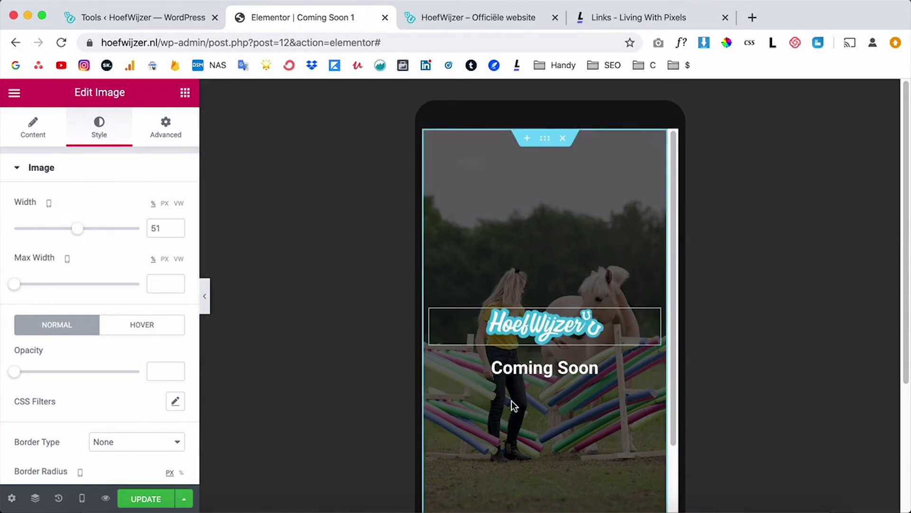
pyautogui.scroll(-2, 512, 400)
pyautogui.scroll(2, 511, 401)
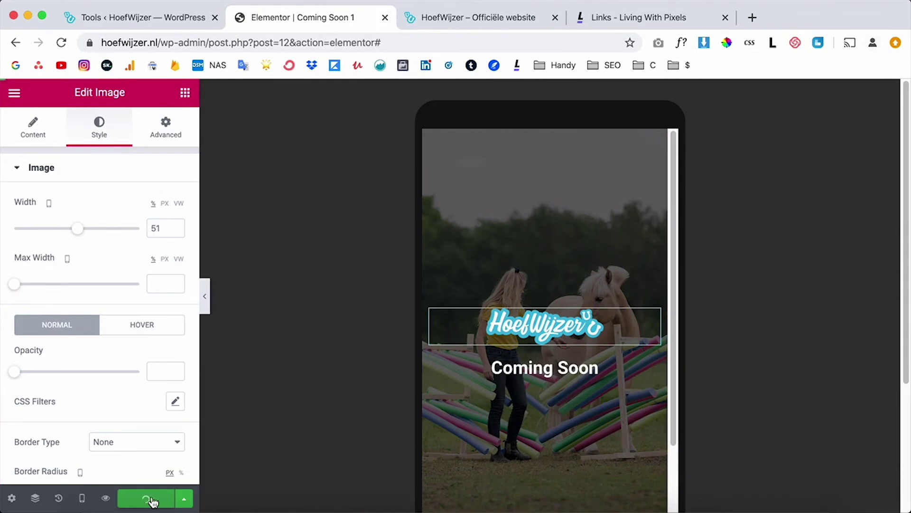
pyautogui.click(149, 19)
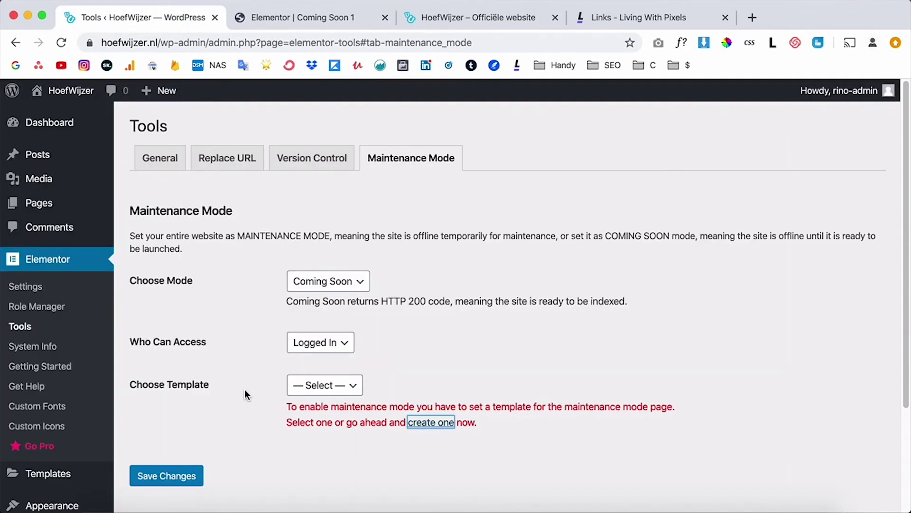
# - Set Maintenance Mode to Coming Soon with the Coming Soon 1 template
pyautogui.click(62, 43)
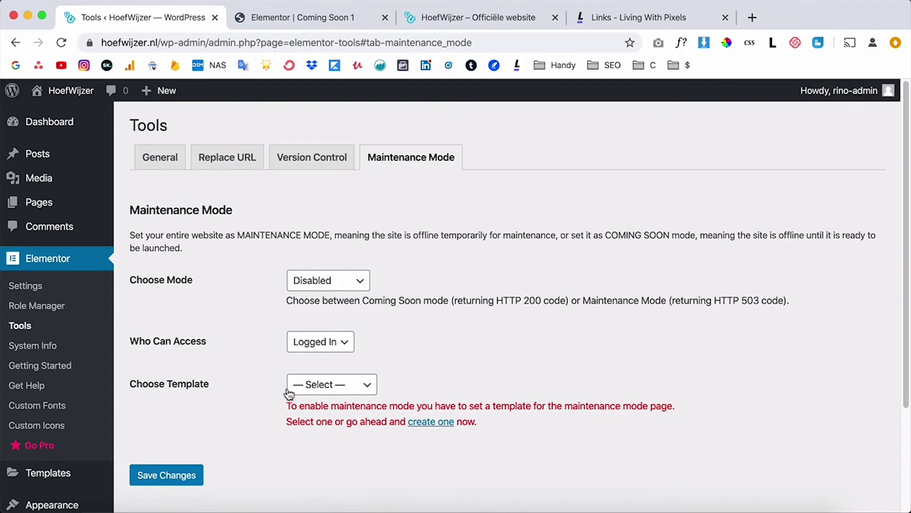
pyautogui.click(335, 387)
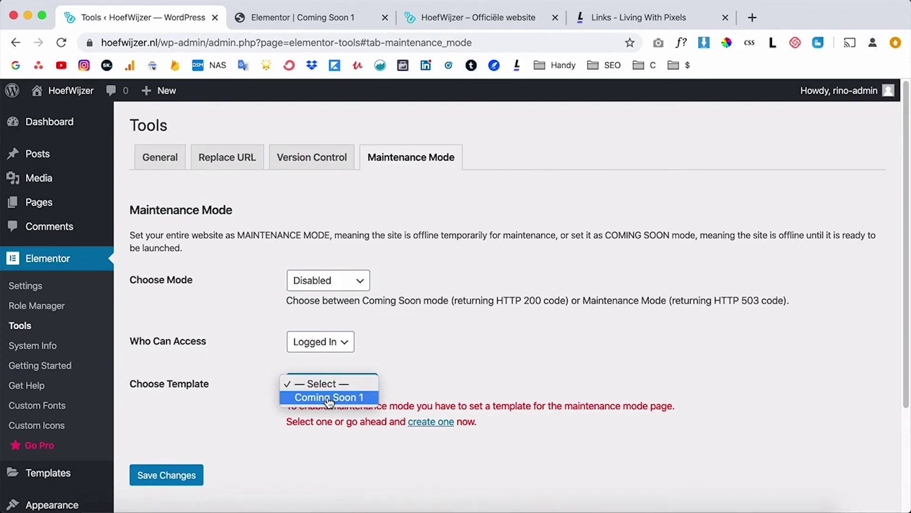
pyautogui.click(329, 398)
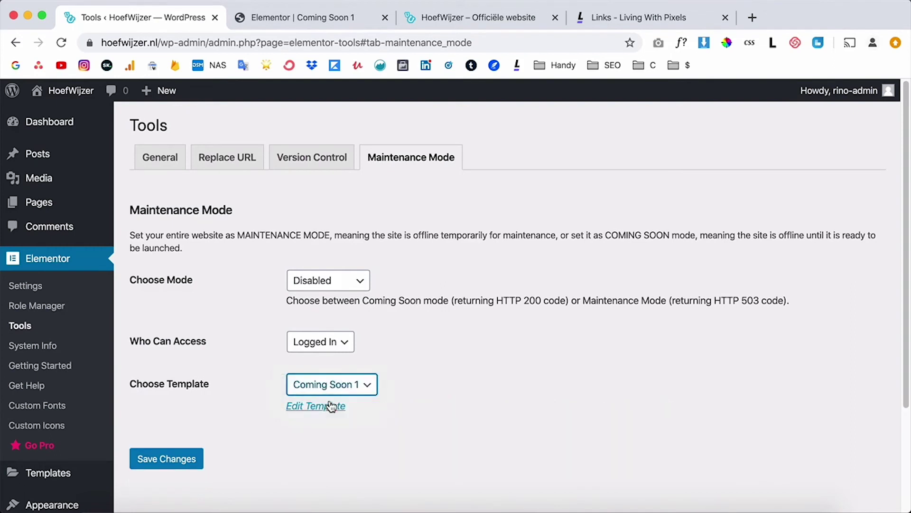
pyautogui.click(328, 280)
pyautogui.click(339, 294)
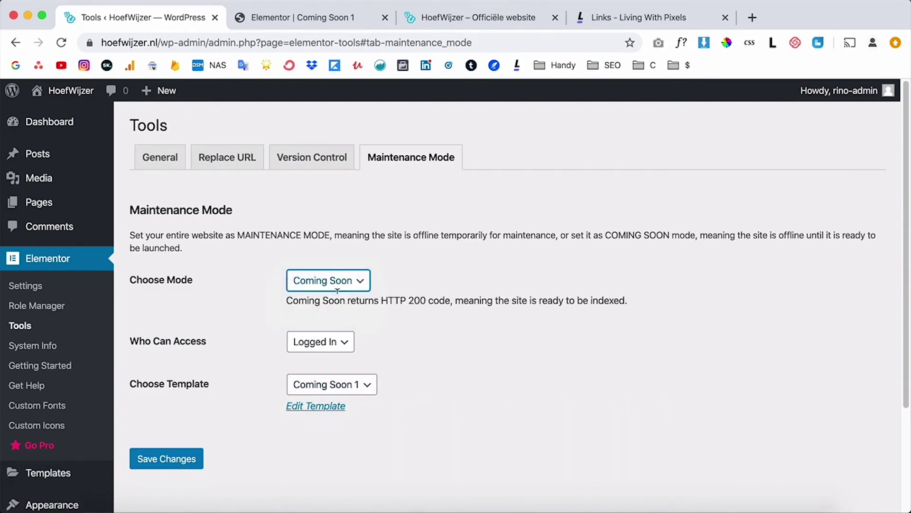
pyautogui.click(459, 16)
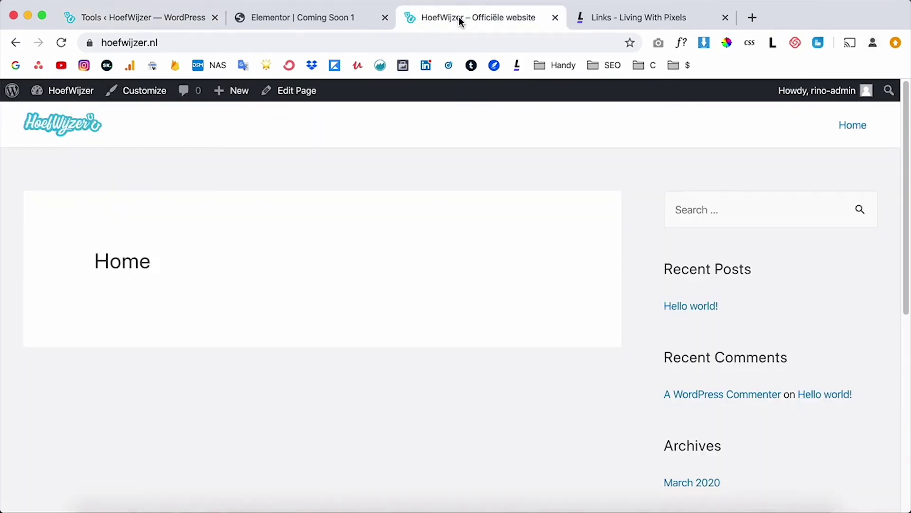
# - Save the Coming Soon maintenance settings and reload the homepage showing Maintenance Mode ON
pyautogui.click(61, 43)
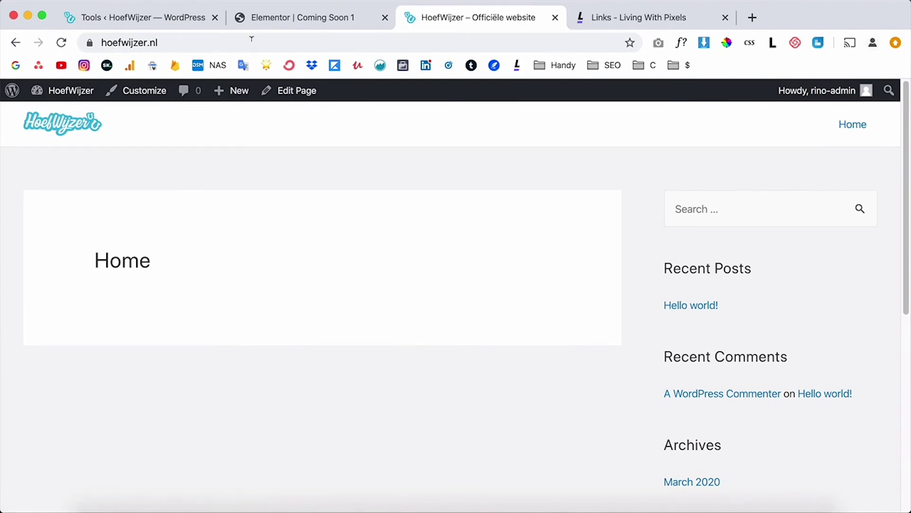
pyautogui.click(124, 17)
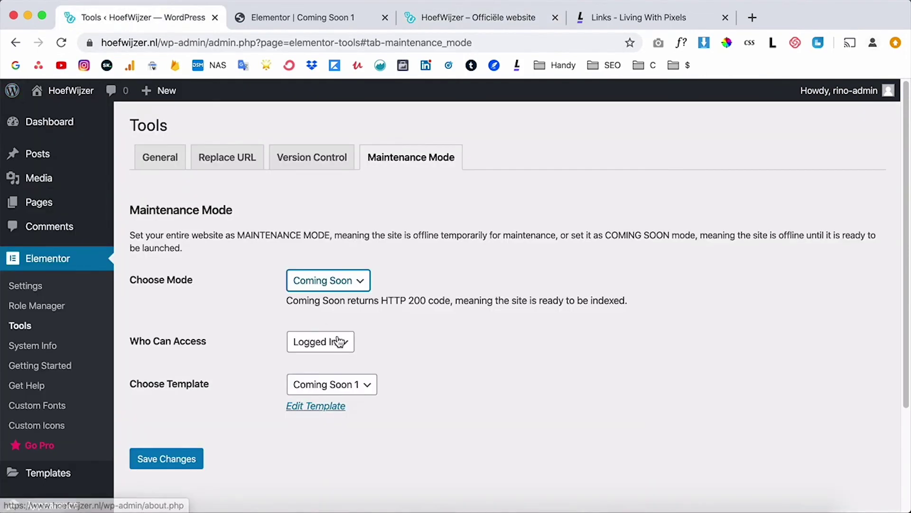
pyautogui.click(171, 470)
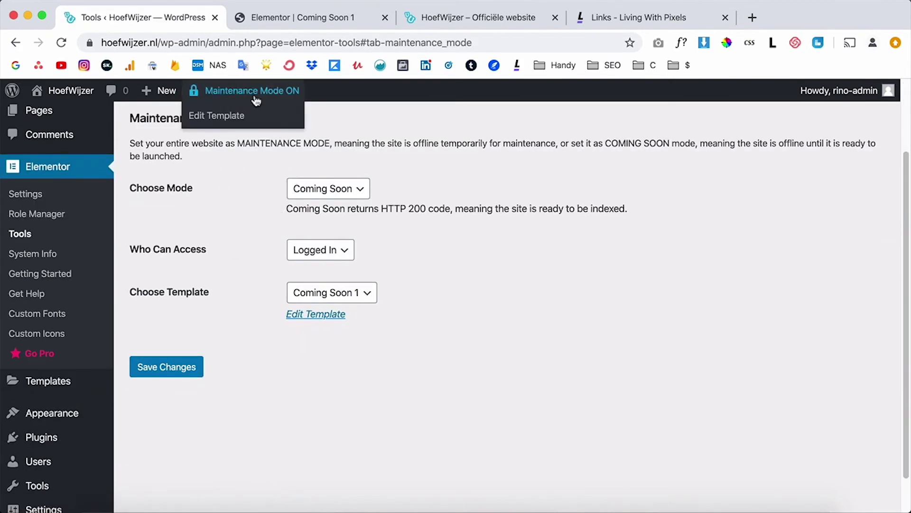
pyautogui.click(459, 18)
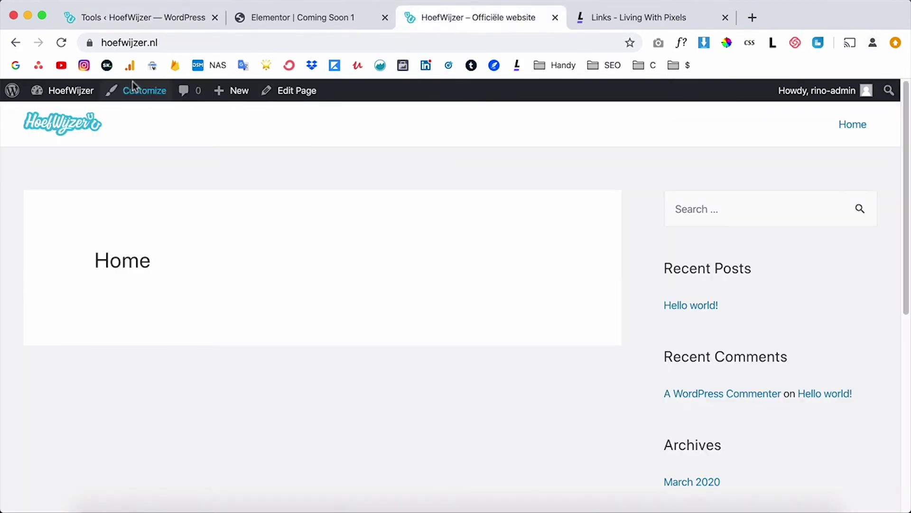
pyautogui.click(61, 43)
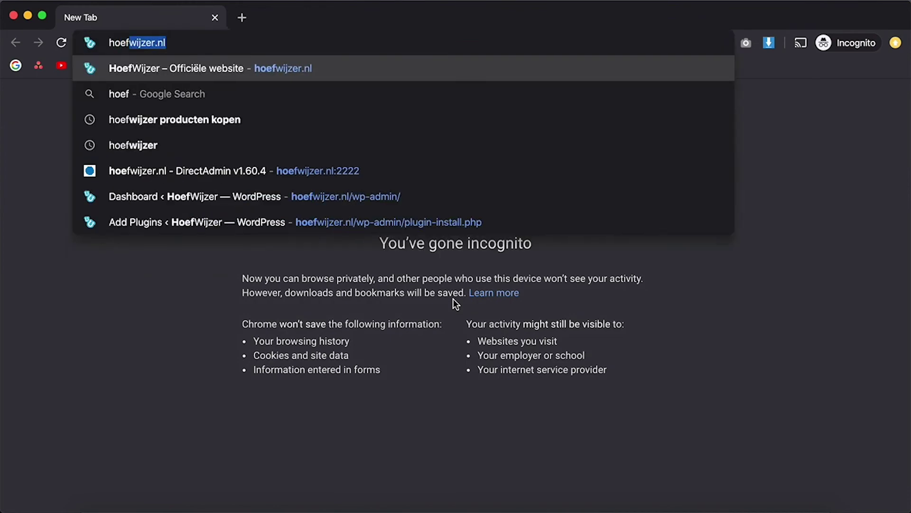
# - Load hoefwijzer.nl and hoefwijzer.nl/home privately, confirming both show the Coming Soon page
pyautogui.press('Return')
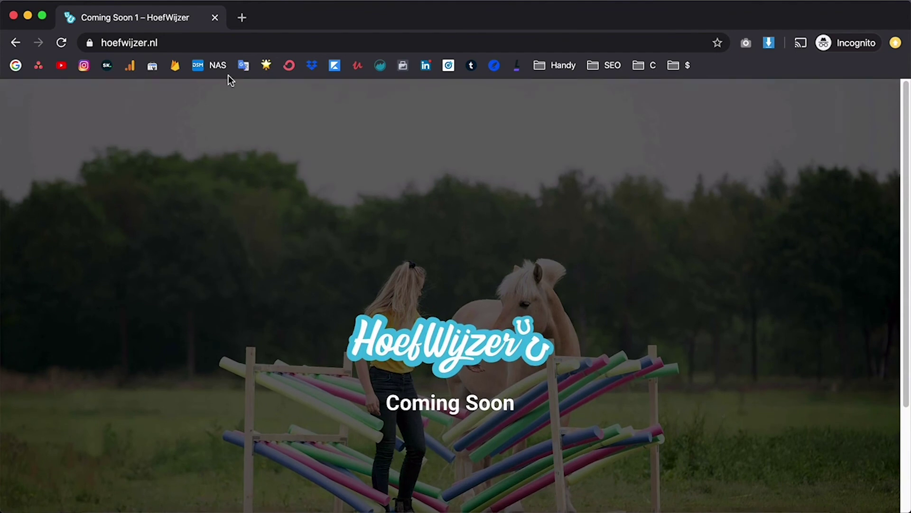
pyautogui.click(212, 41)
pyautogui.click(239, 41)
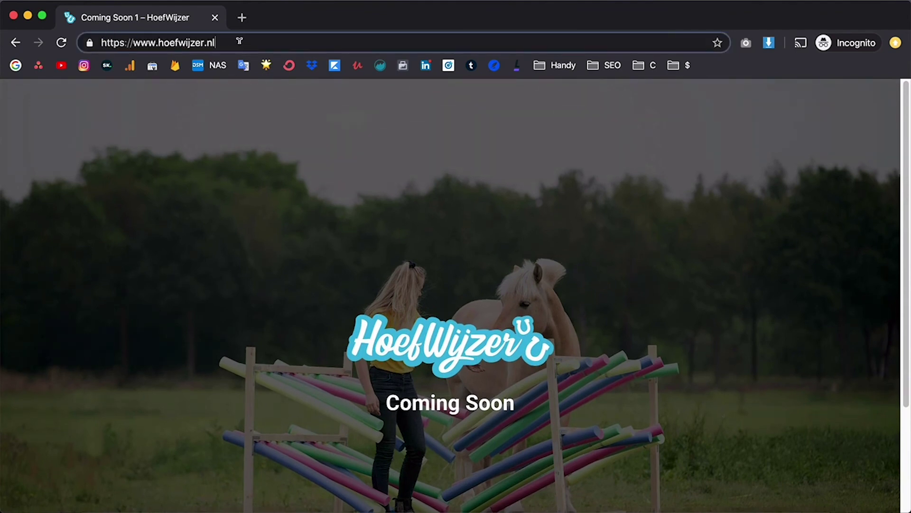
pyautogui.write('/home')
pyautogui.press('Return')
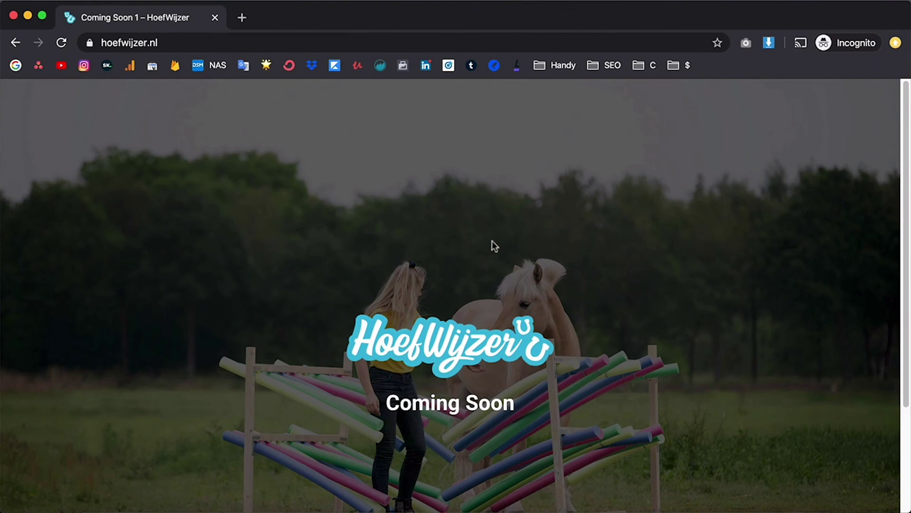
pyautogui.scroll(-2, 631, 360)
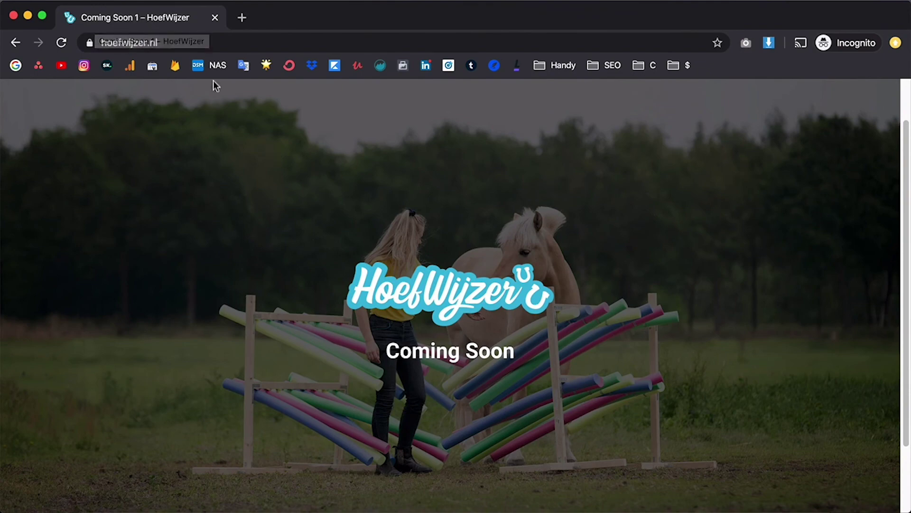
# - Quick Edit the Coming Soon 1 saved template, renaming its title to 'Coming Soon'
pyautogui.press('super+w')
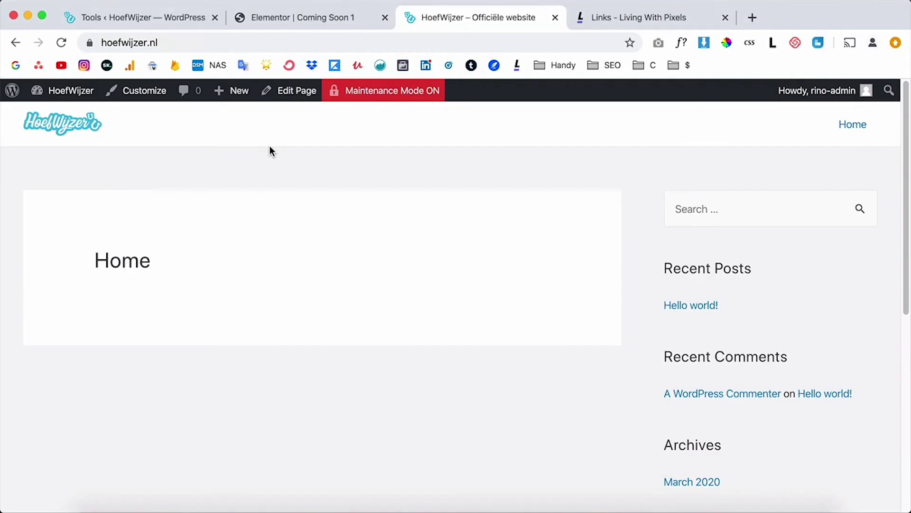
pyautogui.click(139, 19)
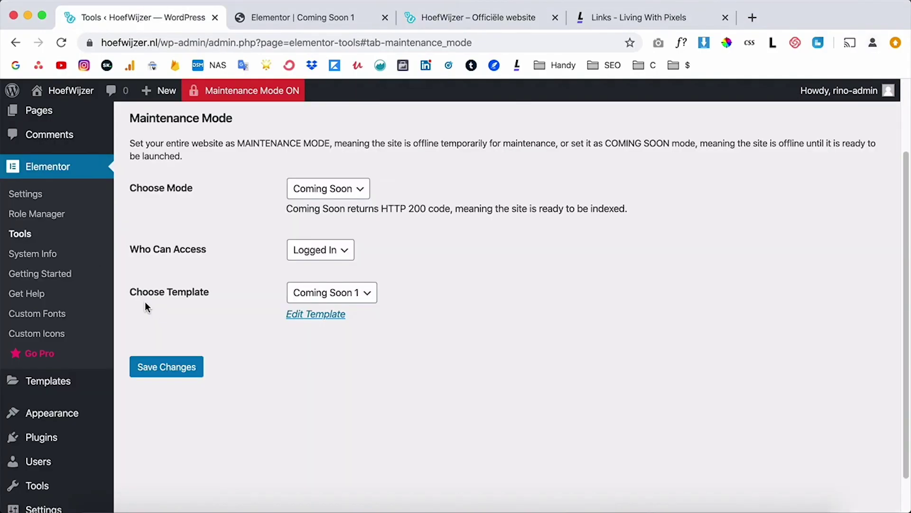
pyautogui.scroll(1, 140, 308)
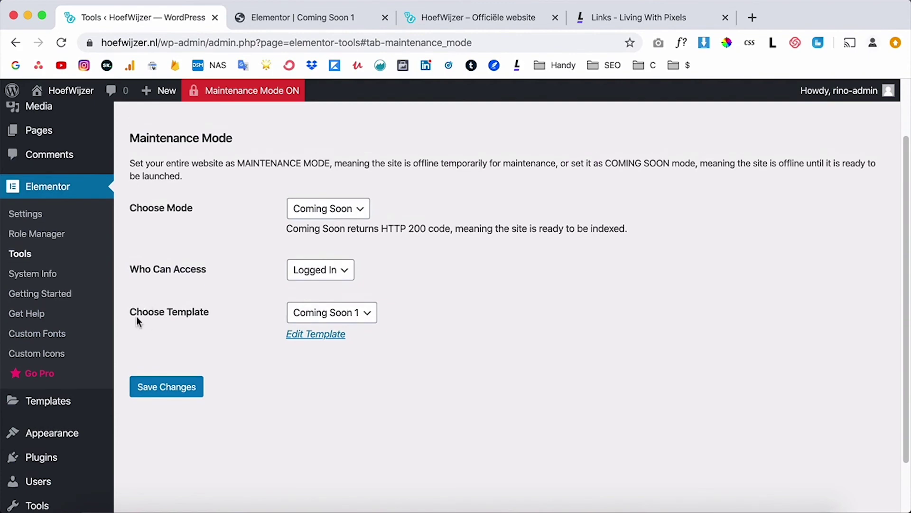
pyautogui.click(71, 410)
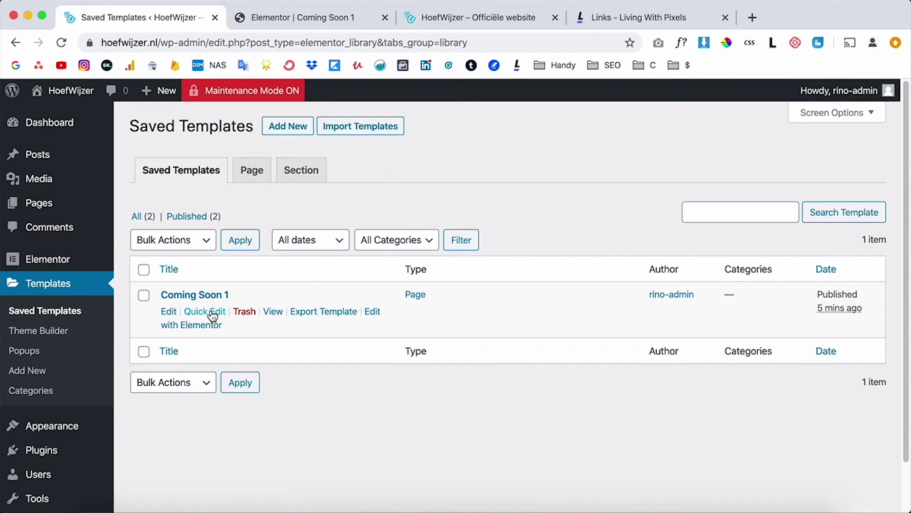
pyautogui.click(212, 312)
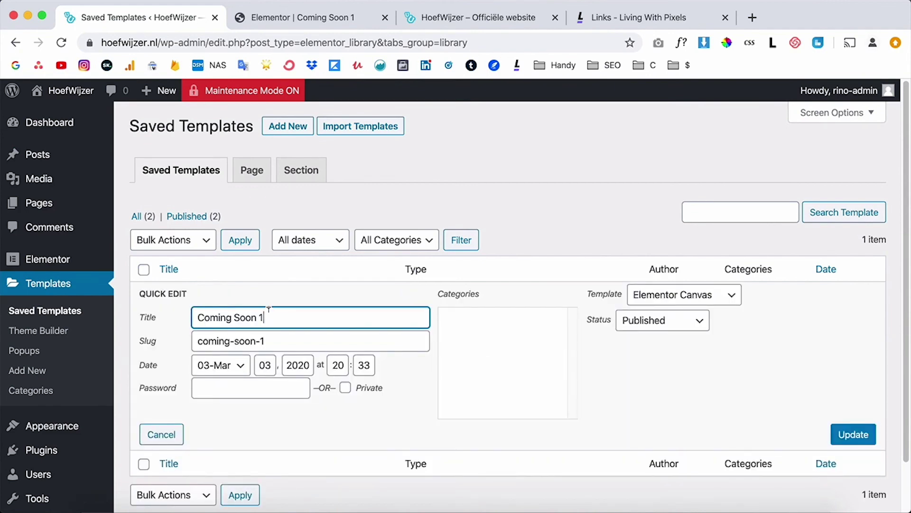
pyautogui.click(291, 335)
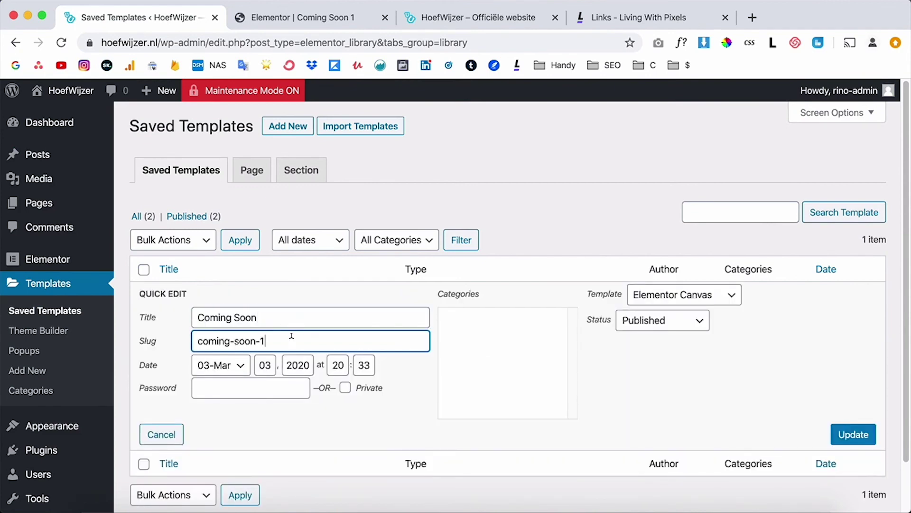
pyautogui.click(841, 433)
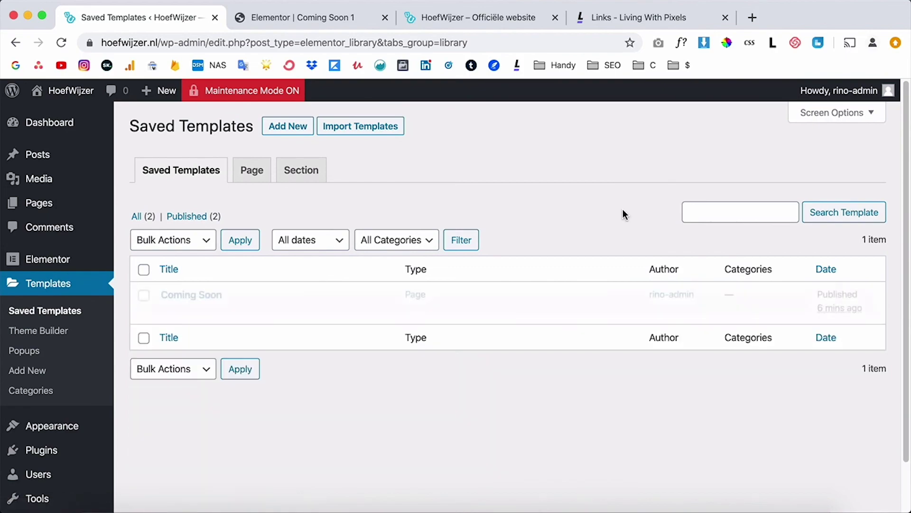
pyautogui.press('super+grave')
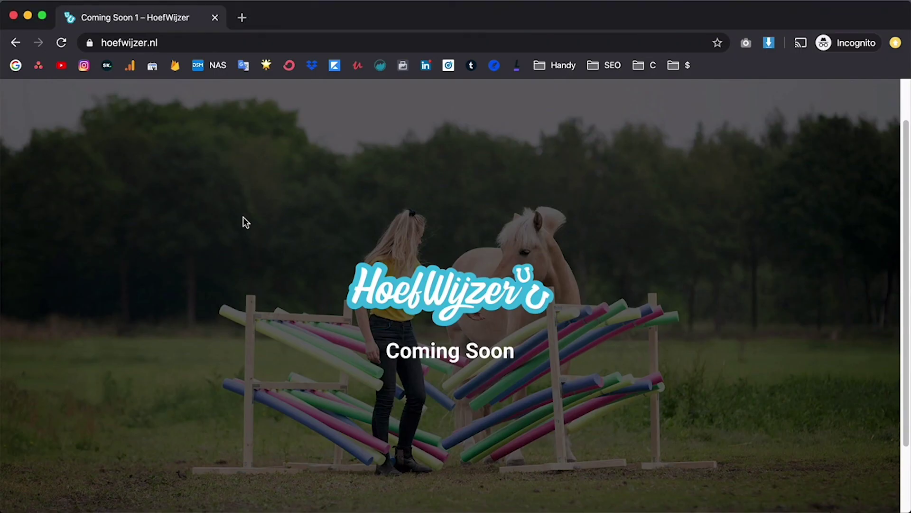
# - Reload hoefwijzer.nl in the incognito window, showing the 'Coming Soon – HoefWijzer' tab title
pyautogui.press('super+r')
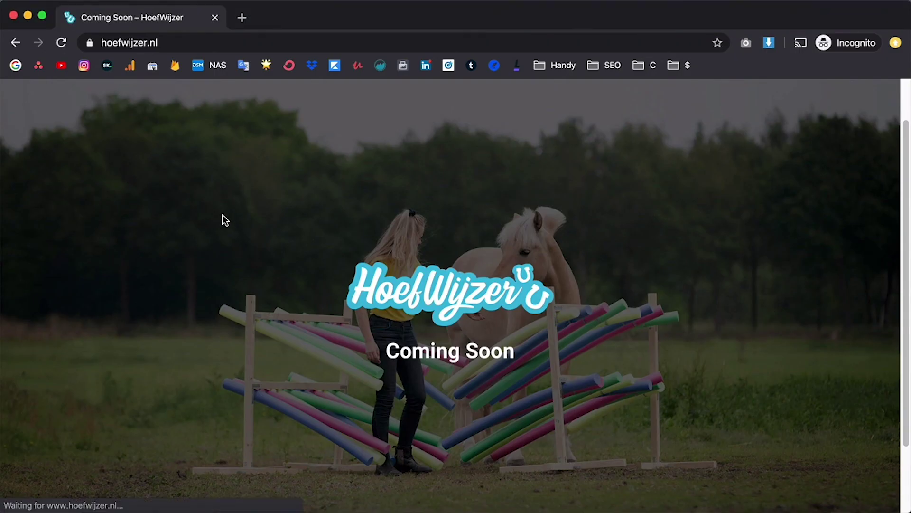
pyautogui.scroll(-2, 375, 411)
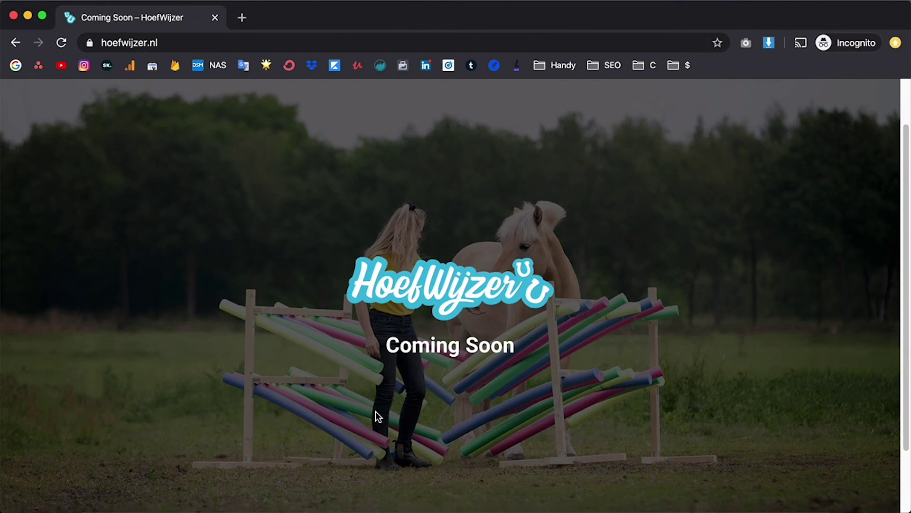
pyautogui.scroll(4, 375, 412)
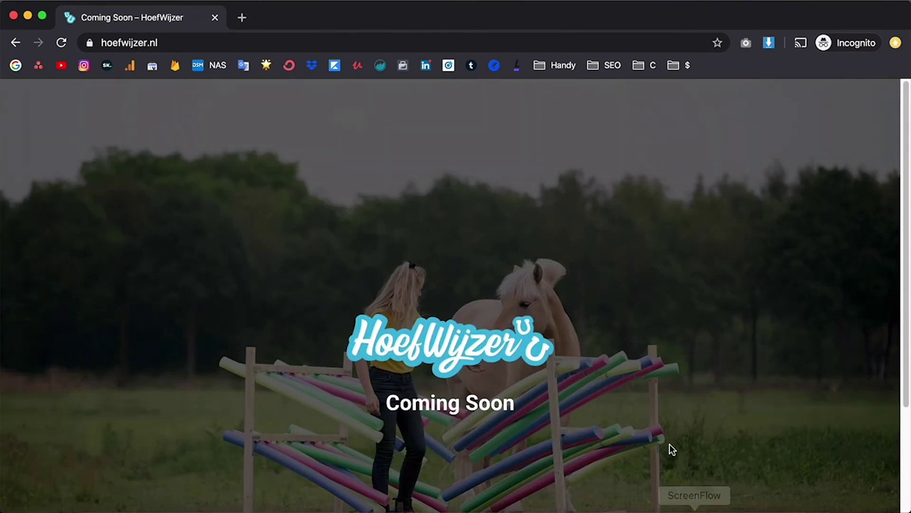
pyautogui.scroll(-3, 777, 467)
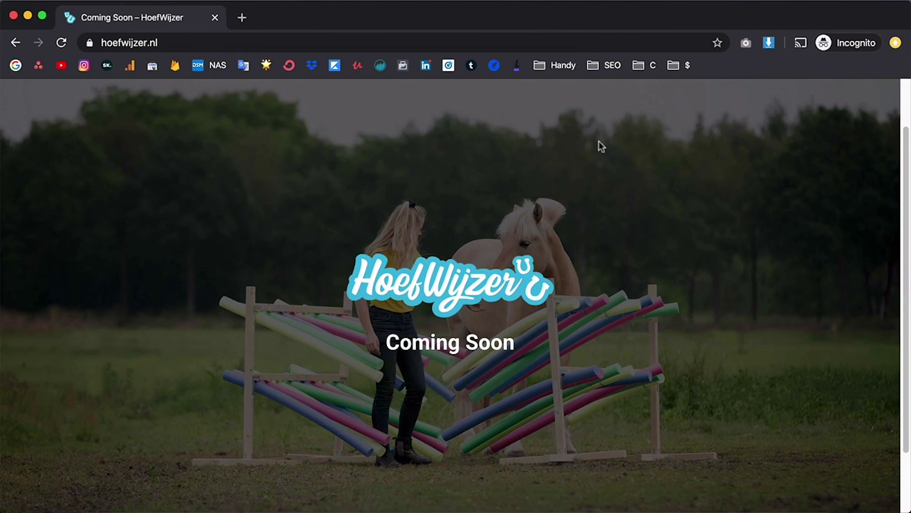